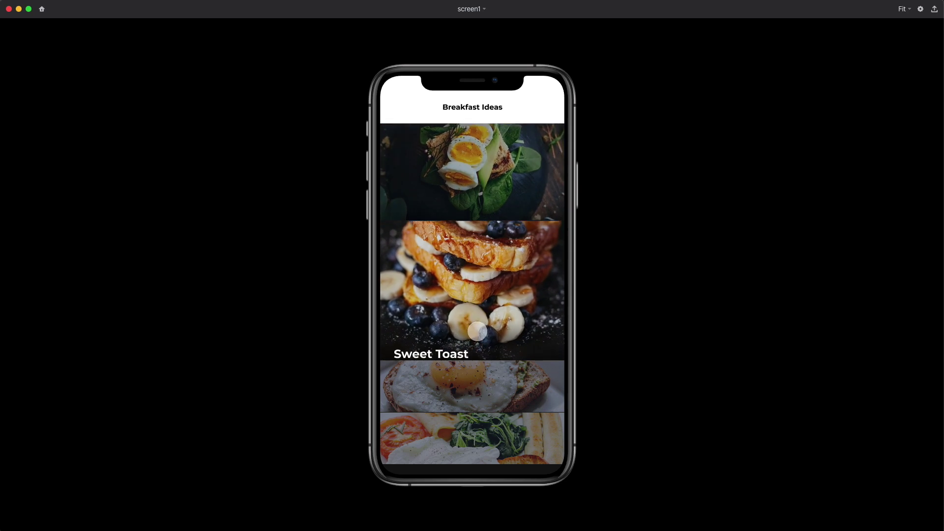
Preview the Breakfast Ideas prototype by expanding the Egg Classic, English Breakfast, Sweet Toast and Avocado Breakfast cards in turn
left_click(485, 388)
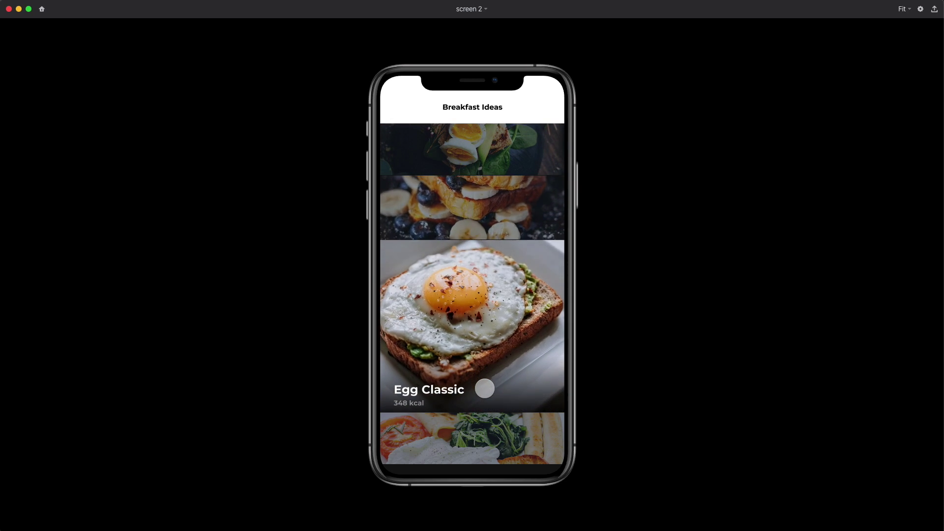
left_click(478, 431)
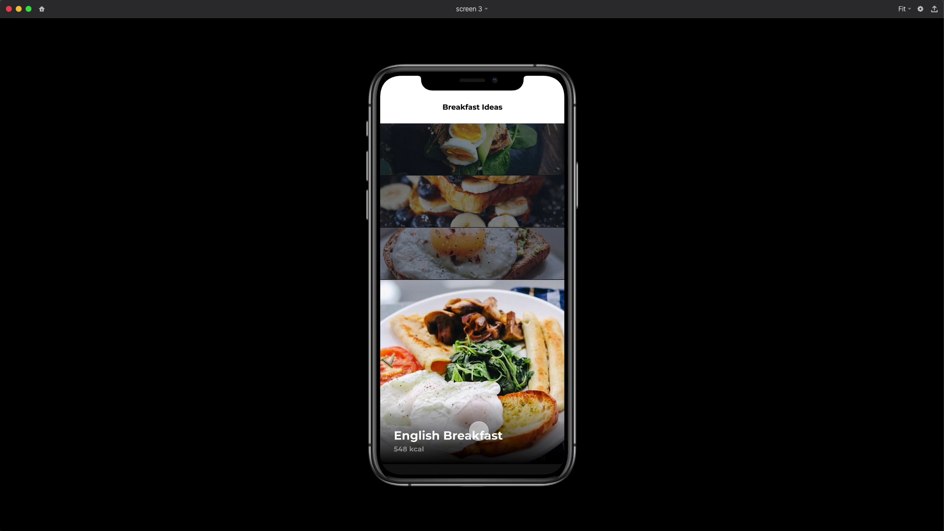
left_click(493, 190)
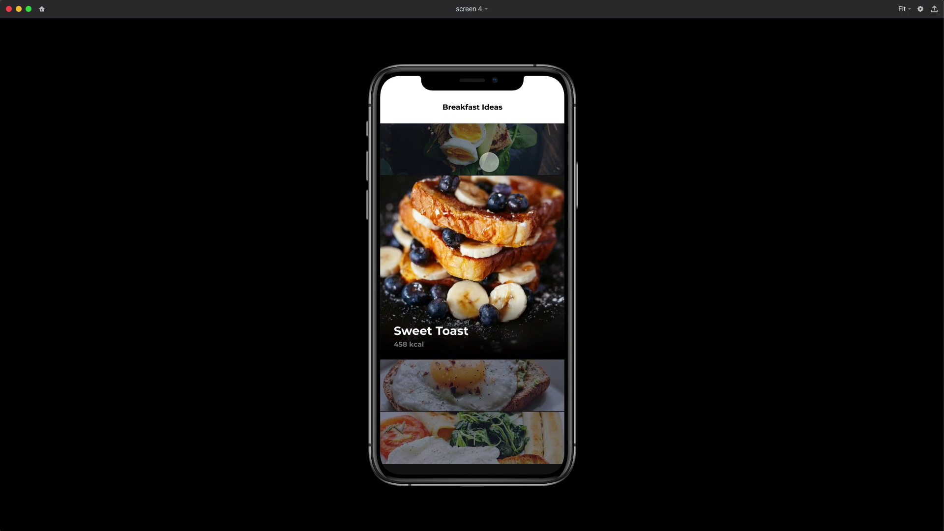
left_click(488, 158)
left_click(493, 391)
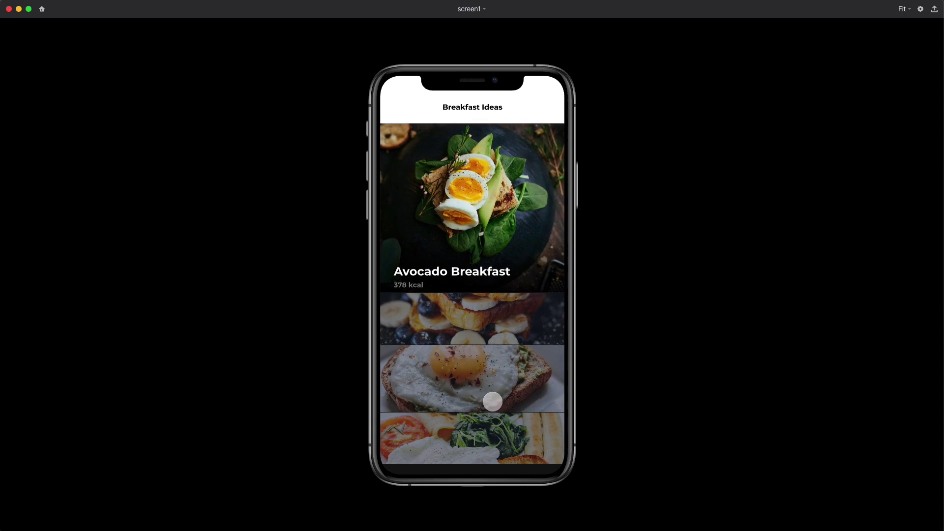
left_click(481, 442)
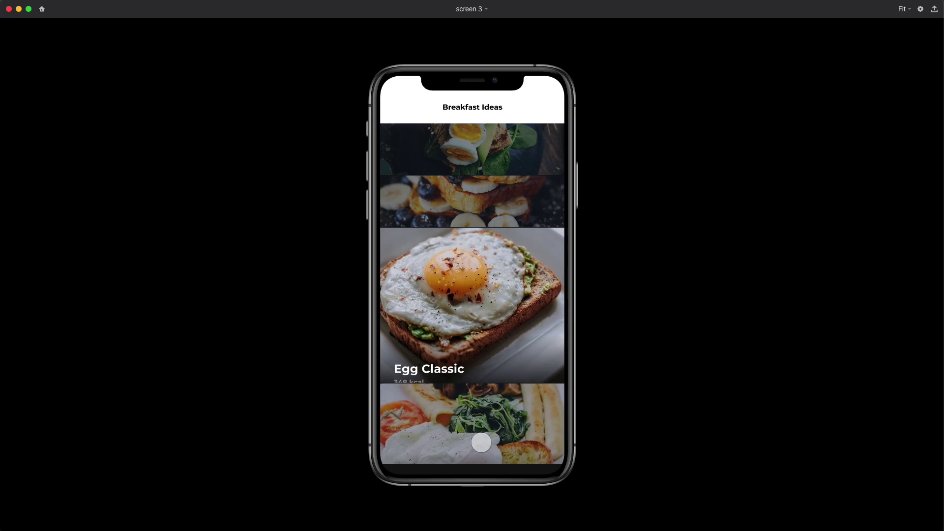
left_click(517, 154)
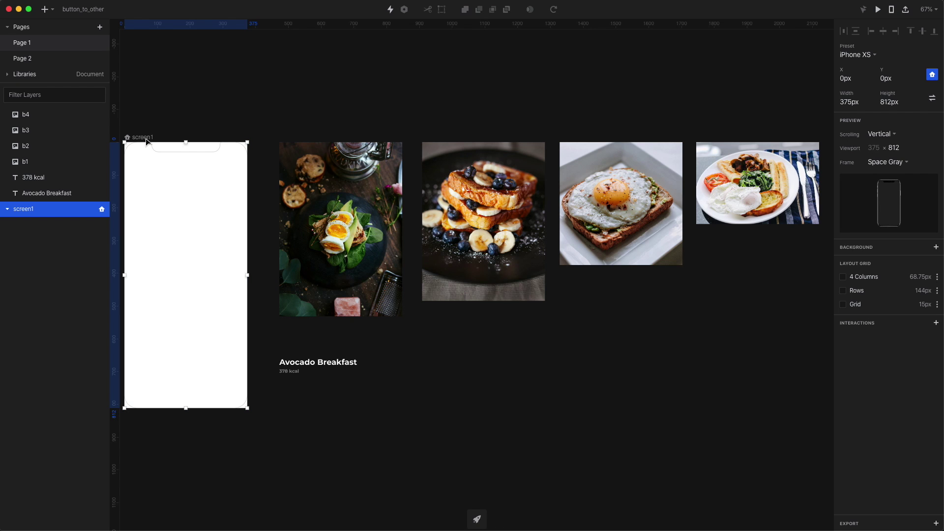
Draw a 375 × 812 px rectangle covering the screen1 artboard and fill it with a near-black colour
mouse_move(145, 138)
left_mouse_down()
mouse_move(161, 137)
mouse_move(208, 291)
mouse_move(260, 408)
left_mouse_up()
left_click(169, 121)
left_click(158, 139)
key("r")
left_click(857, 218)
left_click_drag(835, 294, 821, 323)
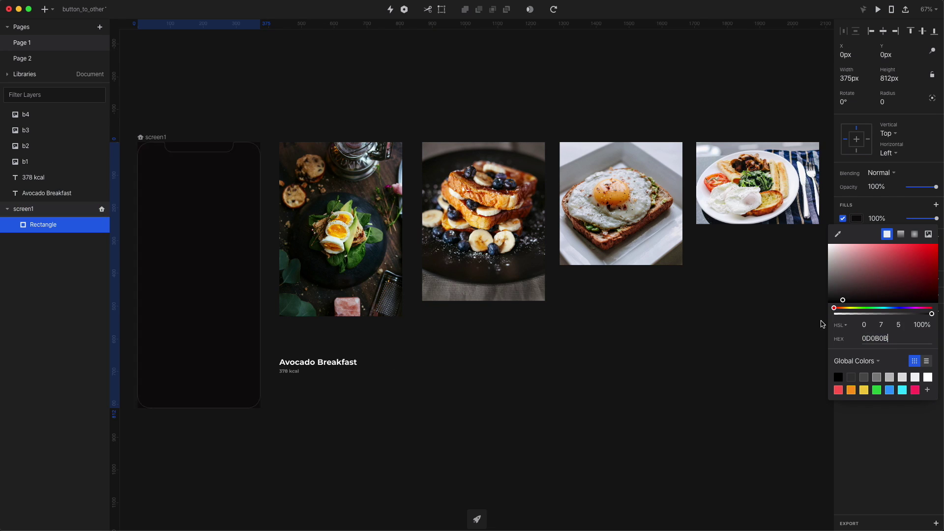
left_click(899, 308)
left_click(295, 391)
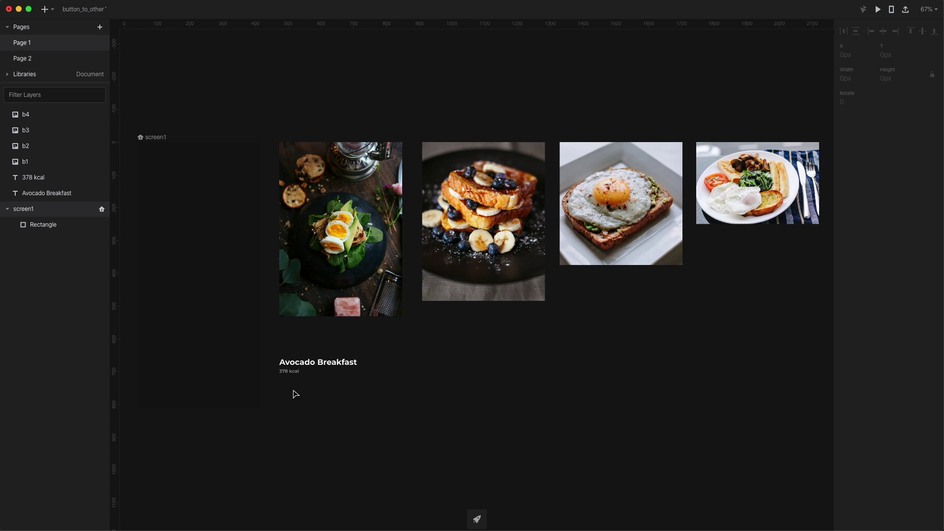
Duplicate the Avocado Breakfast title and its calorie text, placing the copies beneath the French toast photo
left_click(291, 371)
left_click(330, 364, "shift")
key("super+d")
left_click_drag(332, 367, 474, 358)
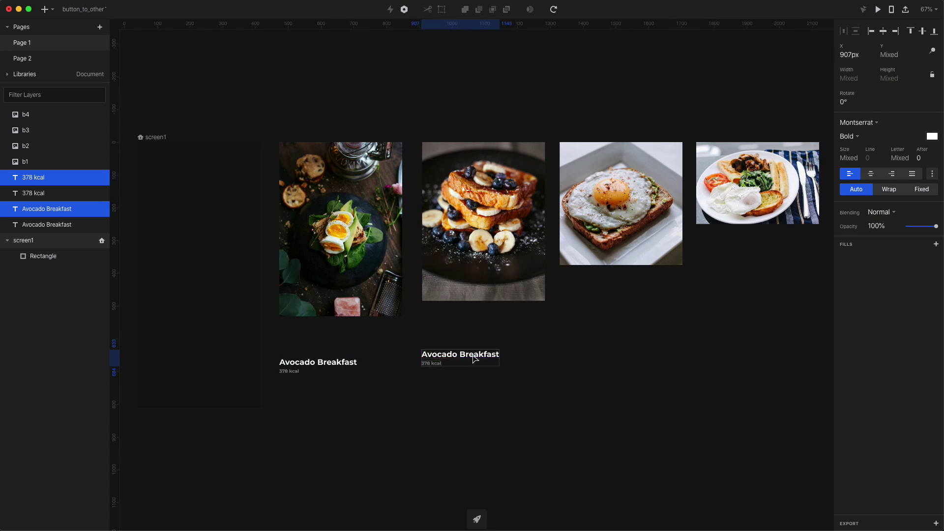
Change the duplicated texts under the French toast photo to "Sweet Toast" and "458 kcal"
double_click(473, 353)
type("Sweet Toast")
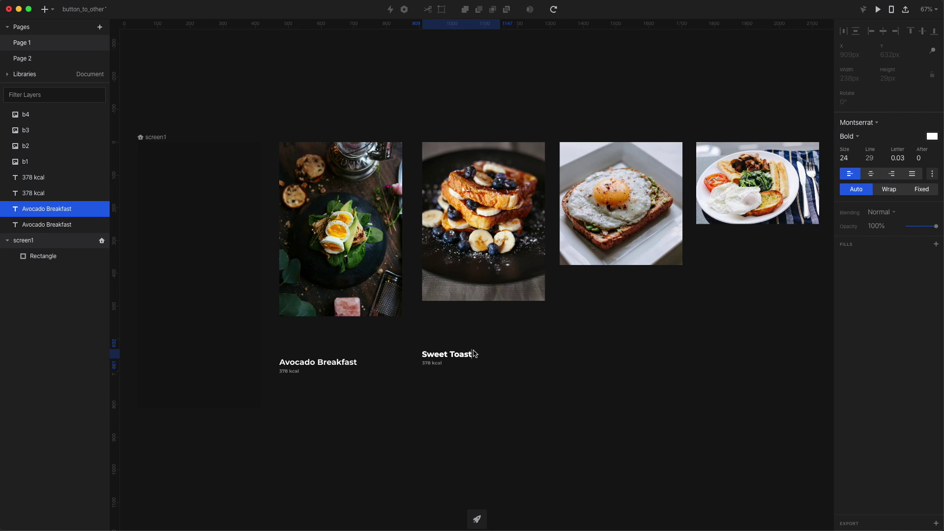
key("Escape")
left_click(431, 363)
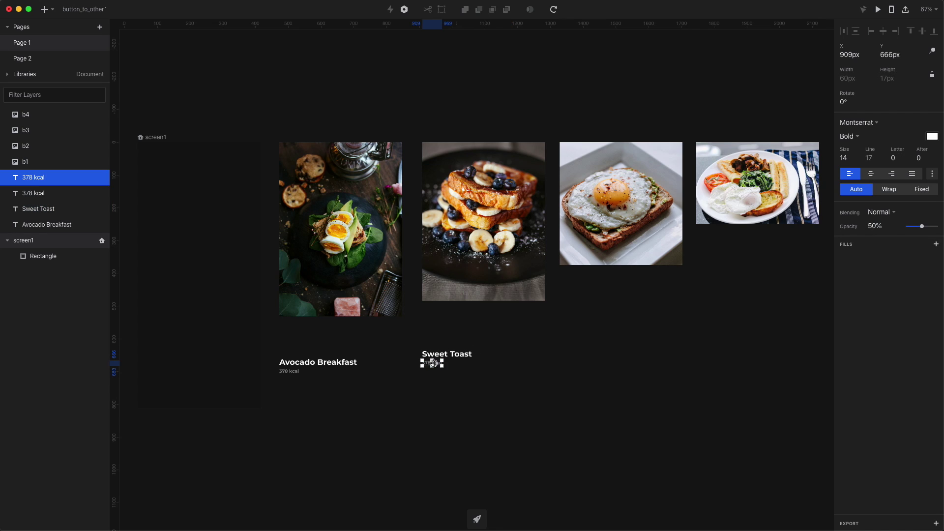
type("45")
key("Escape")
Copy the Sweet Toast text pair beneath the fried egg photo and change it to "Egg Classic" and "348 kcal"
left_click(465, 352, "shift")
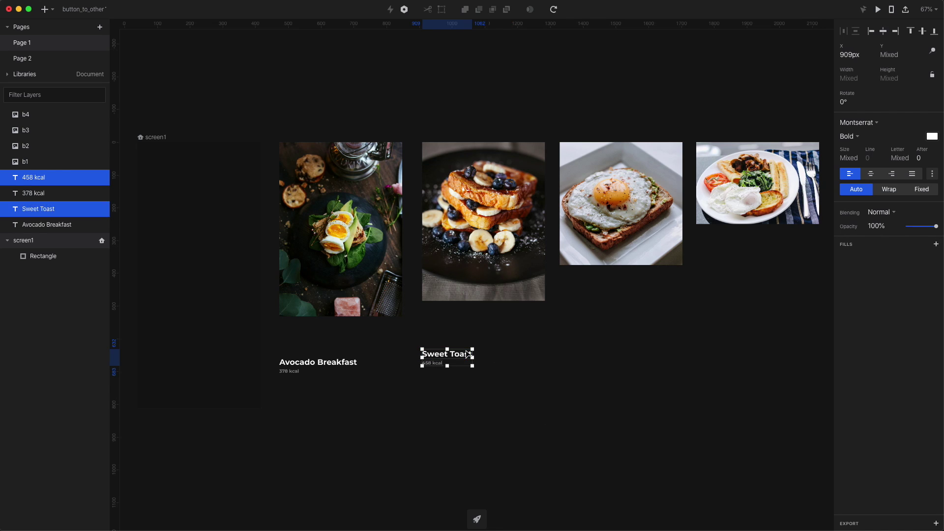
left_click_drag(465, 353, 614, 355)
left_click(613, 407)
double_click(608, 355)
type("Egg")
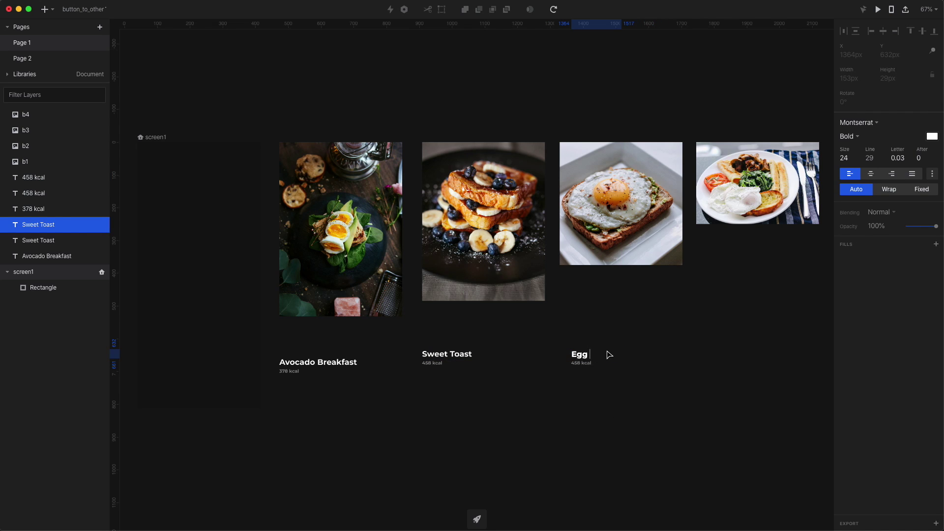
type(" Classic")
key("Escape")
left_click(576, 363)
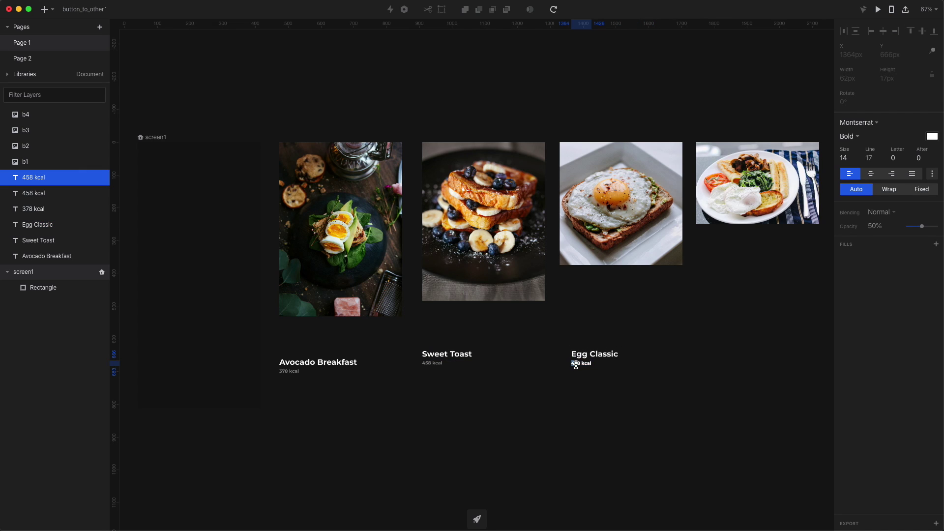
key("Escape")
Copy the Egg Classic text pair beneath the fourth photo and change it to "English Breakfast" and "548 kcal"
left_click_drag(573, 381, 600, 352)
left_click_drag(609, 355, 735, 355)
left_click(729, 379)
double_click(718, 354)
type("Englis")
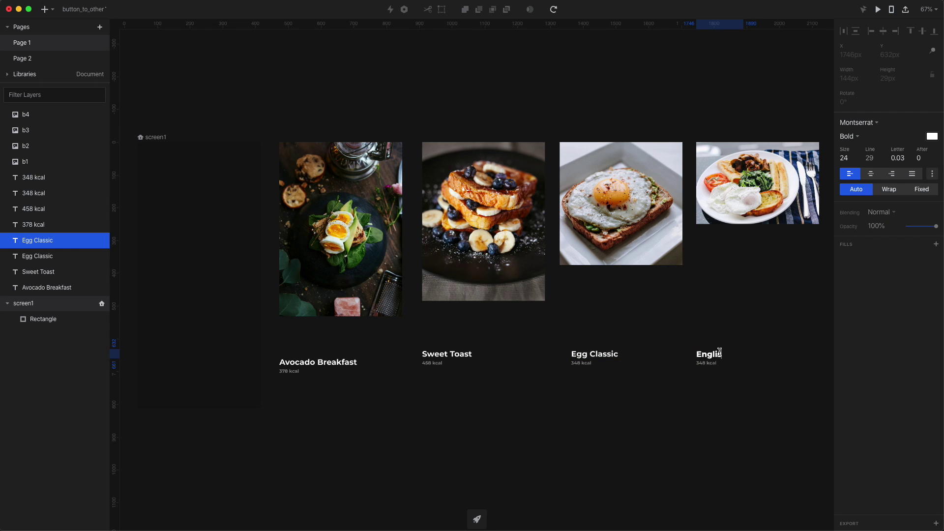
type("h Breakfa")
type("st")
Draw a white header rectangle 375 px wide and about 101 px tall across the top of screen1
left_click(159, 157)
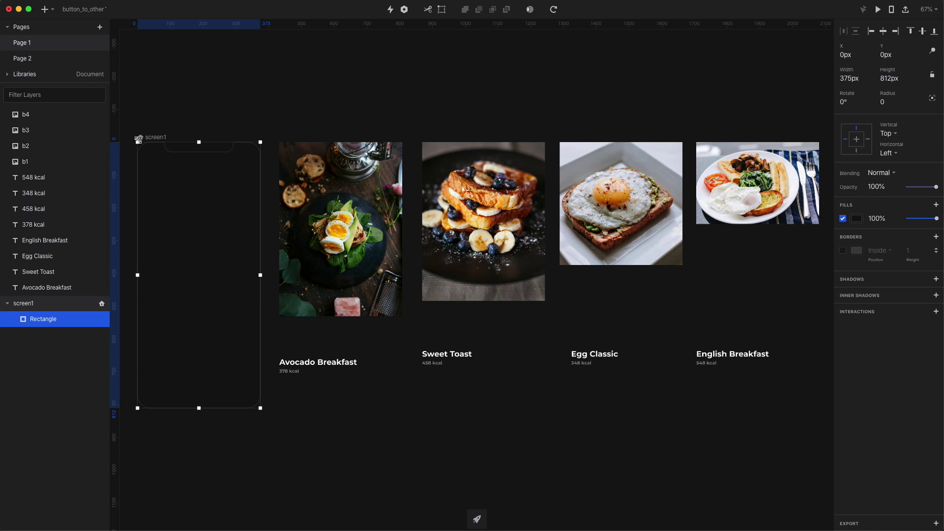
key("r")
mouse_move(137, 142)
left_mouse_down()
mouse_move(197, 166)
mouse_move(258, 175)
left_mouse_up()
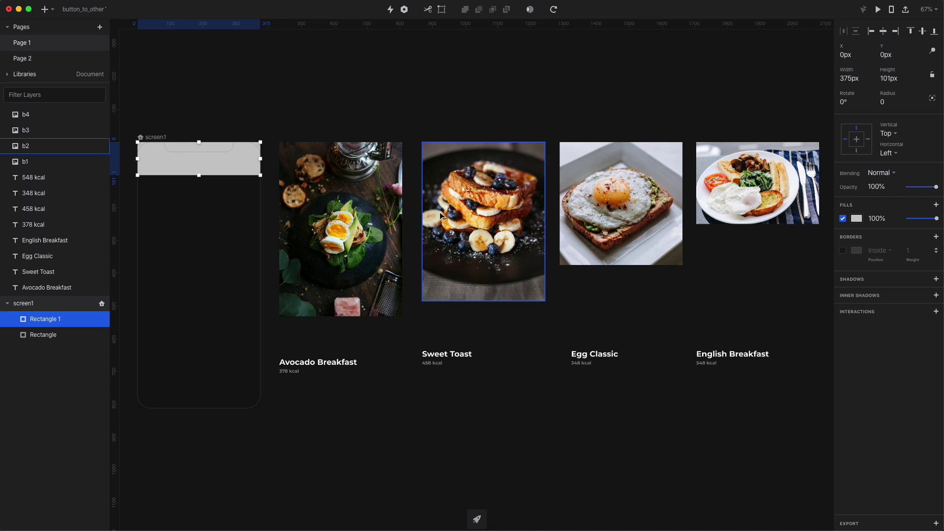
Add a bold black "Breakfast Ideas" title and centre it horizontally in the lower part of the header
key("t")
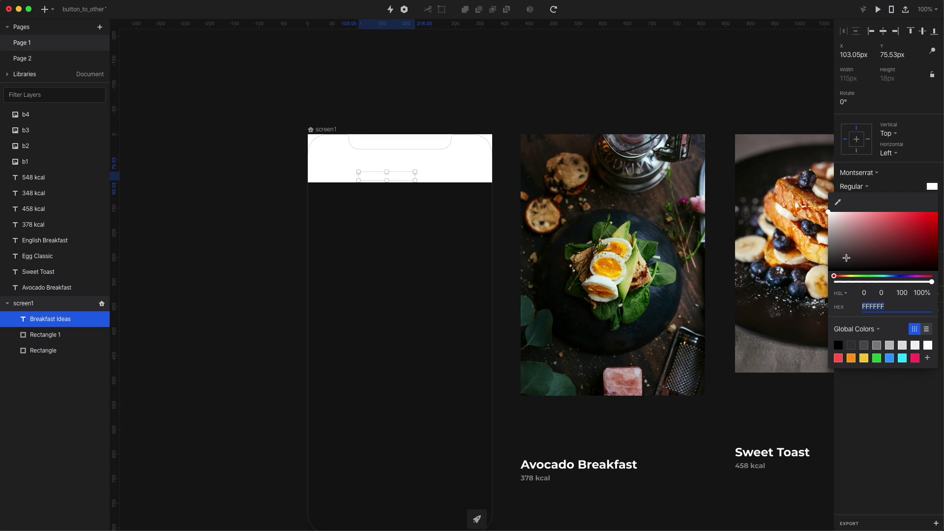
left_click(549, 106)
key("super+b")
left_click_drag(404, 175, 414, 167)
key("Up")
key("Up")
key("Up")
key("Up")
key("Up")
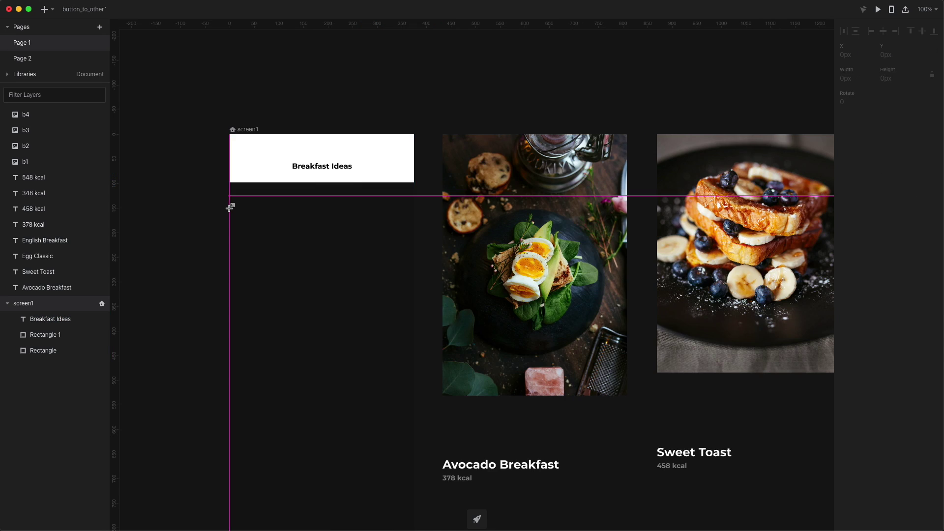
Draw a 375 × 375 px square directly below the header and order its layer beneath the header rectangle
left_click_drag(231, 208, 392, 391)
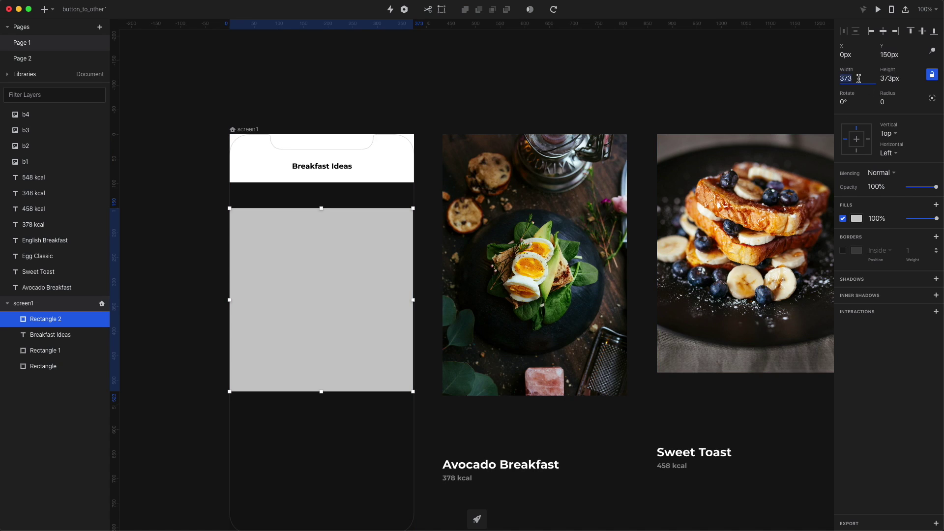
key("Tab")
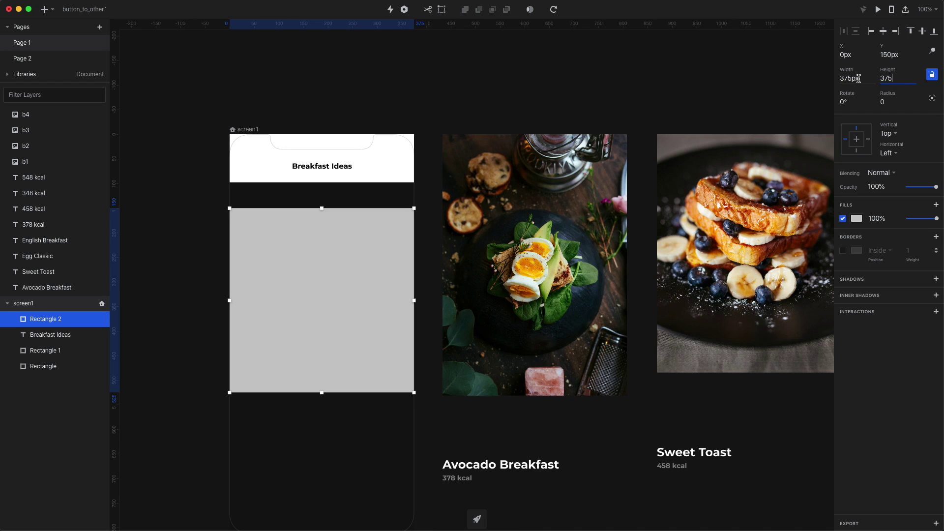
left_click(137, 388)
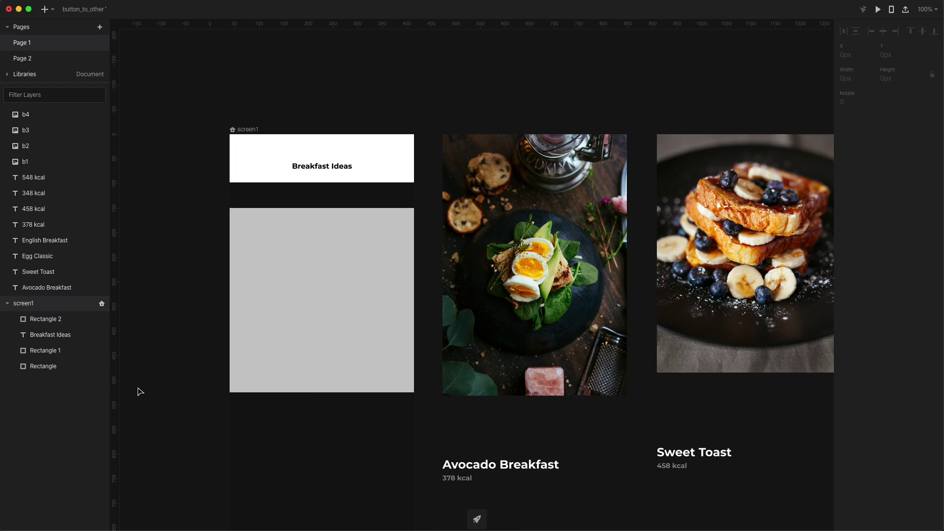
left_click_drag(319, 339, 331, 323)
left_click_drag(47, 318, 49, 355)
Rename the full-screen dark rectangle's layer as "Background" and lock it
left_click(52, 367)
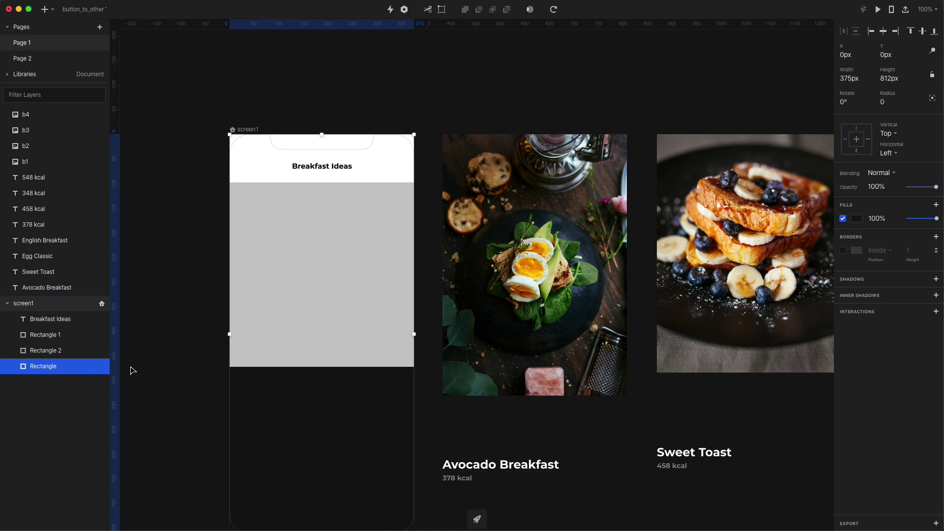
double_click(28, 373)
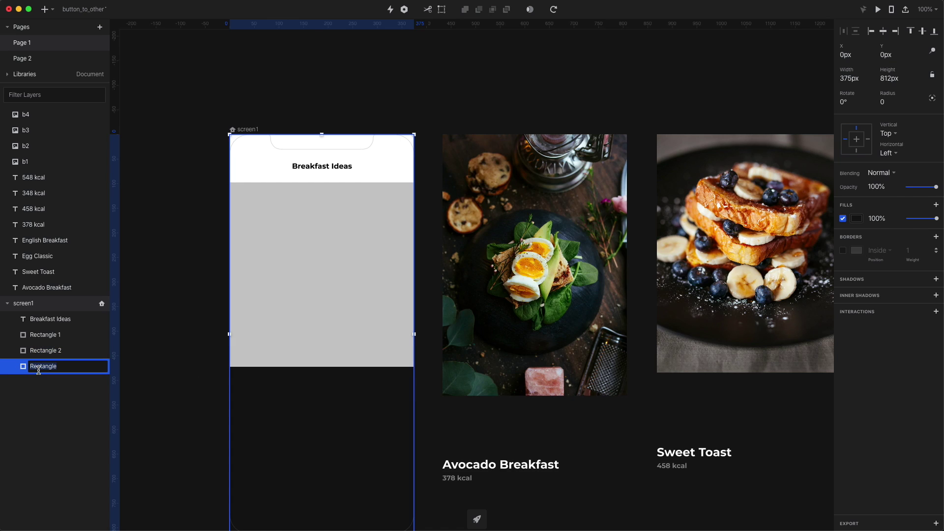
type("Background")
key("Return")
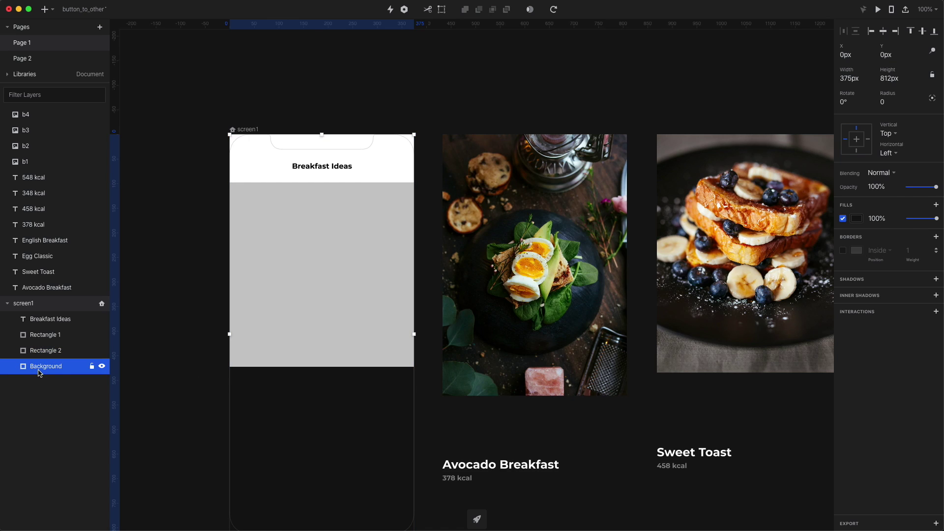
double_click(93, 367)
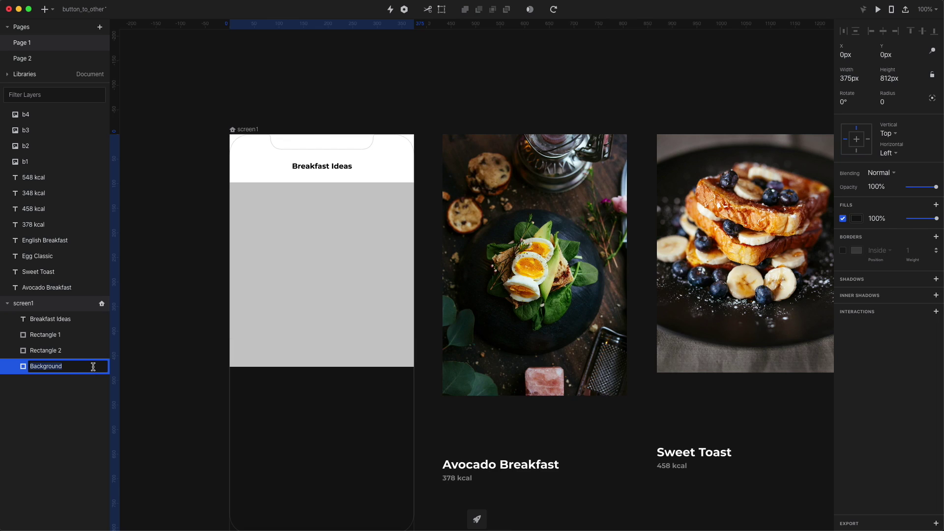
key("Escape")
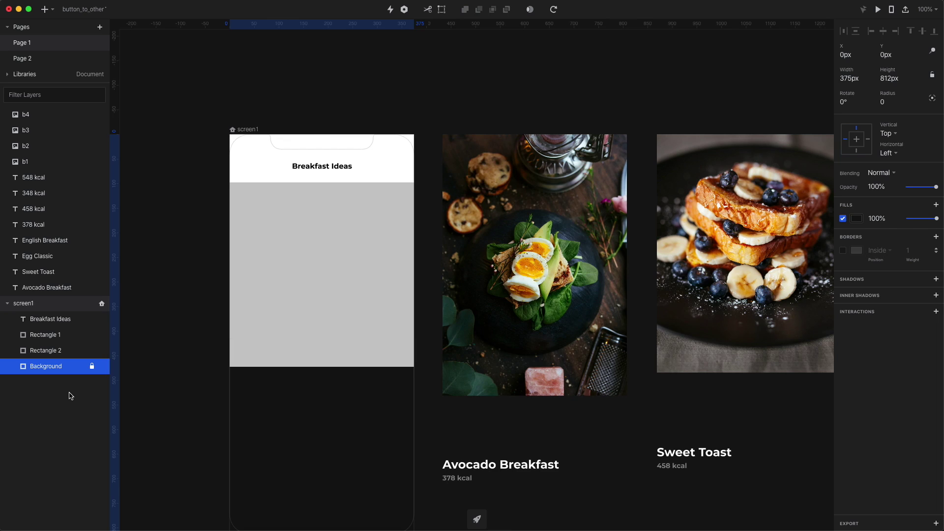
Rename the header rectangle's layer as "Navbar"
left_click(45, 335)
key("super+r")
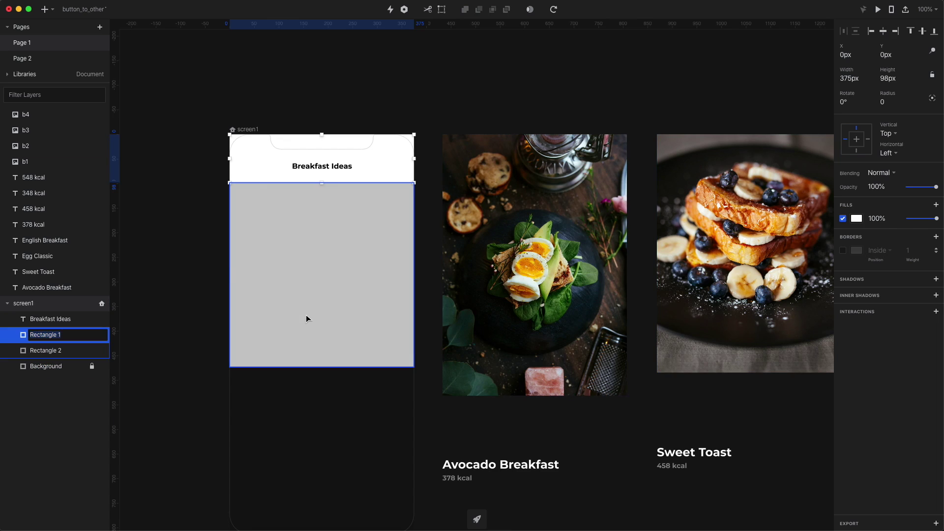
type("Navbar")
key("Return")
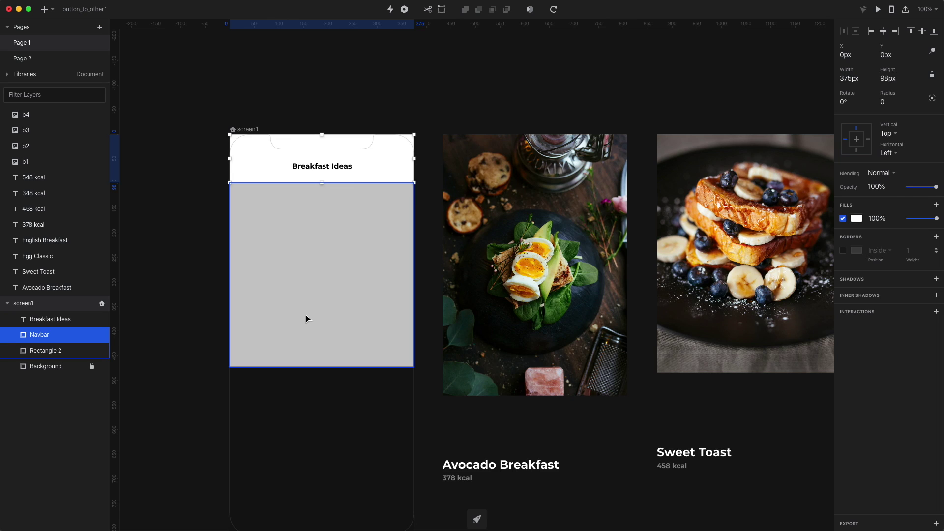
Add a shadow to the Navbar rectangle with a Y offset of 8 and a blur of 16
left_click(937, 280)
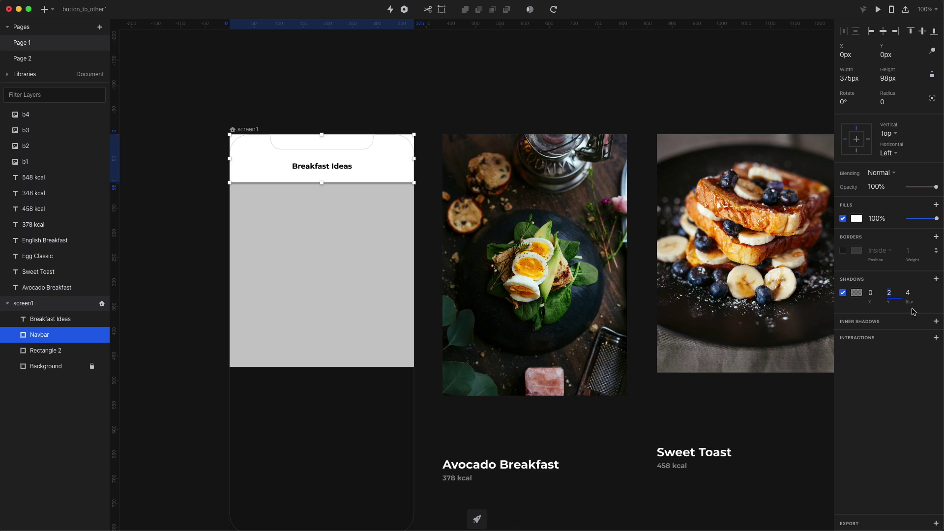
type("8")
key("Tab")
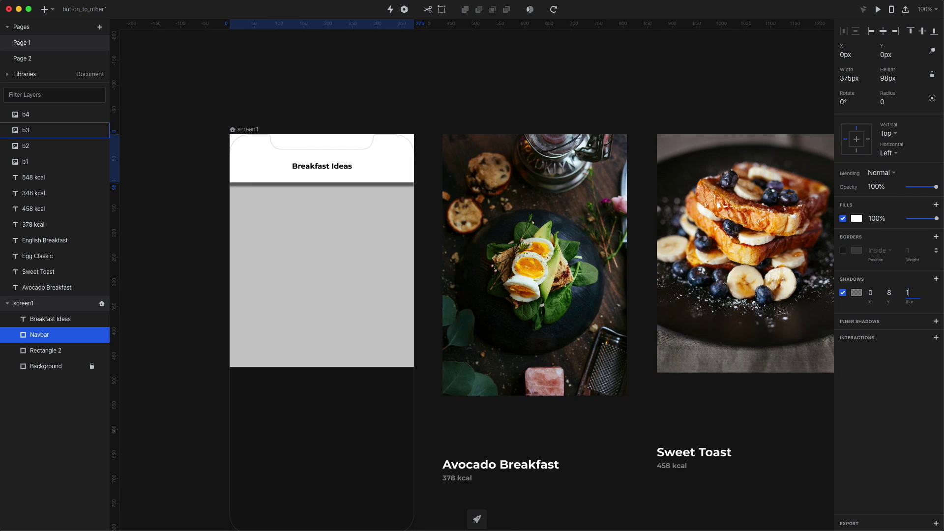
type("16")
key("Return")
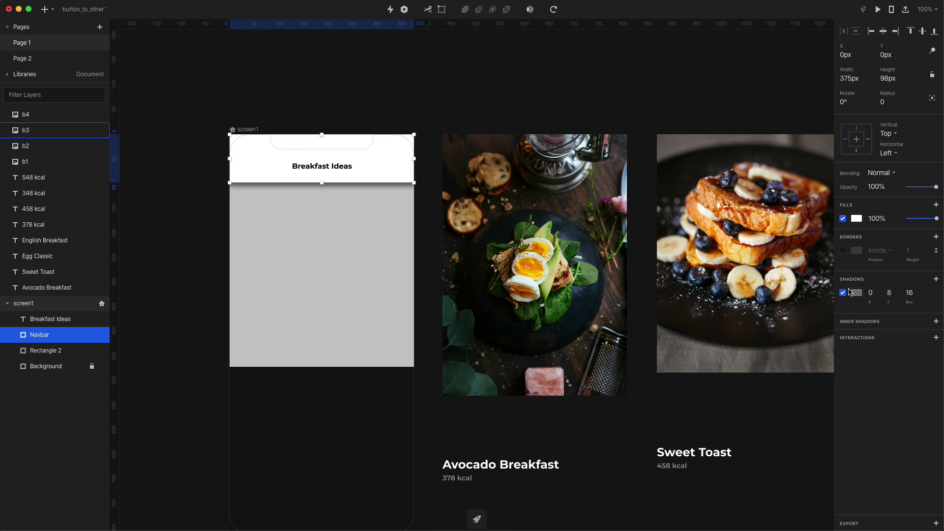
Set the Navbar shadow's colour to the muted blue 464D7D
left_click(856, 292)
left_click(898, 382)
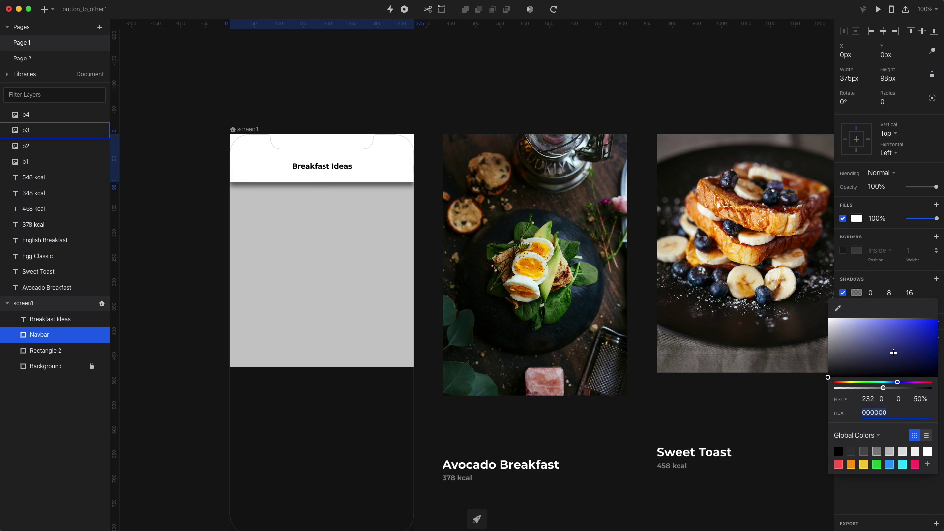
mouse_move(882, 359)
left_mouse_down()
mouse_move(886, 347)
mouse_move(876, 348)
left_mouse_up()
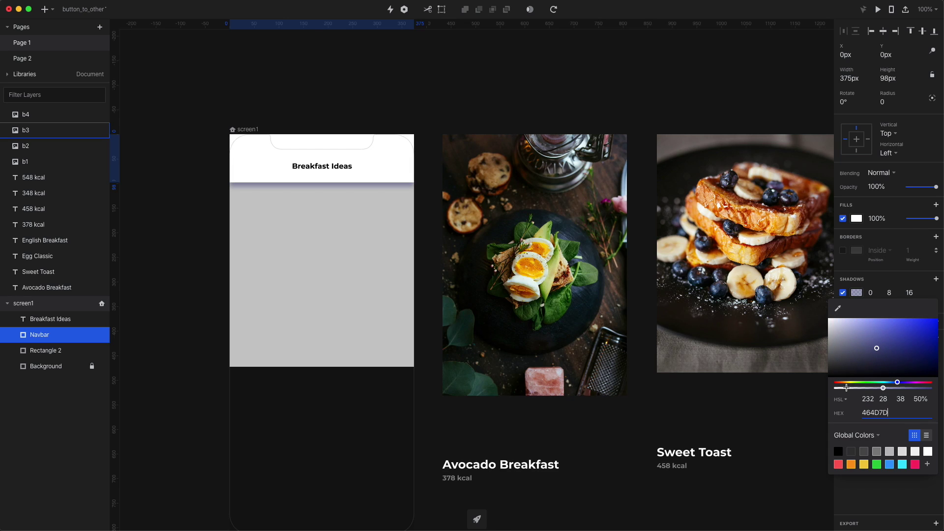
left_click(379, 294)
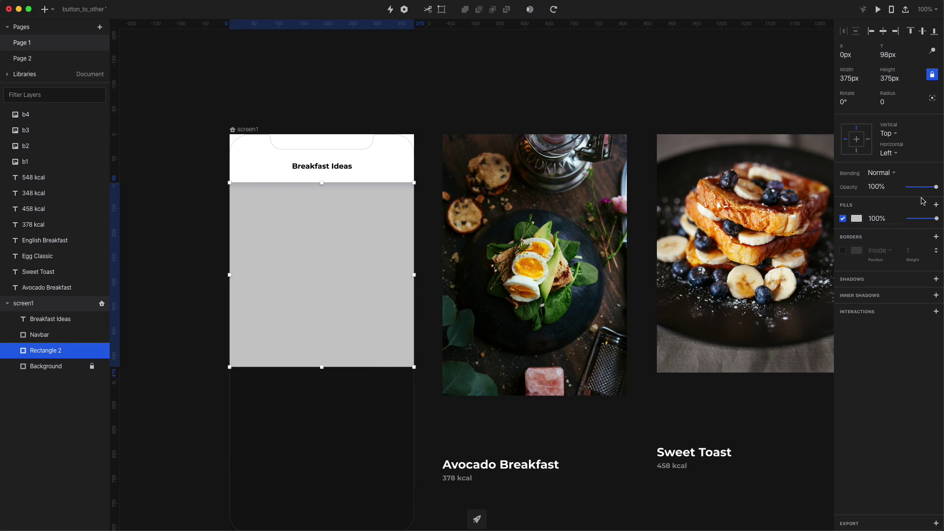
Fill the square rectangle below the header with the dark navy colour 141F2F
left_click(856, 219)
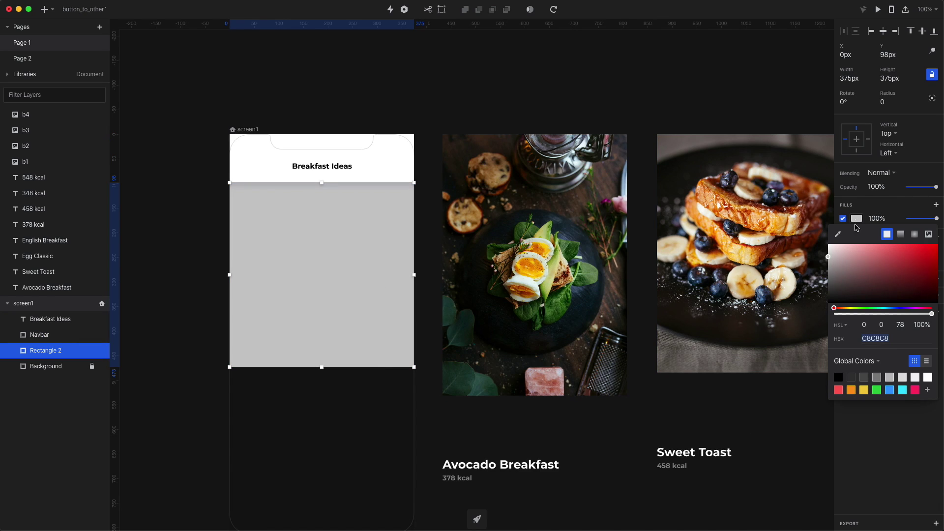
left_click(893, 308)
left_click(902, 287)
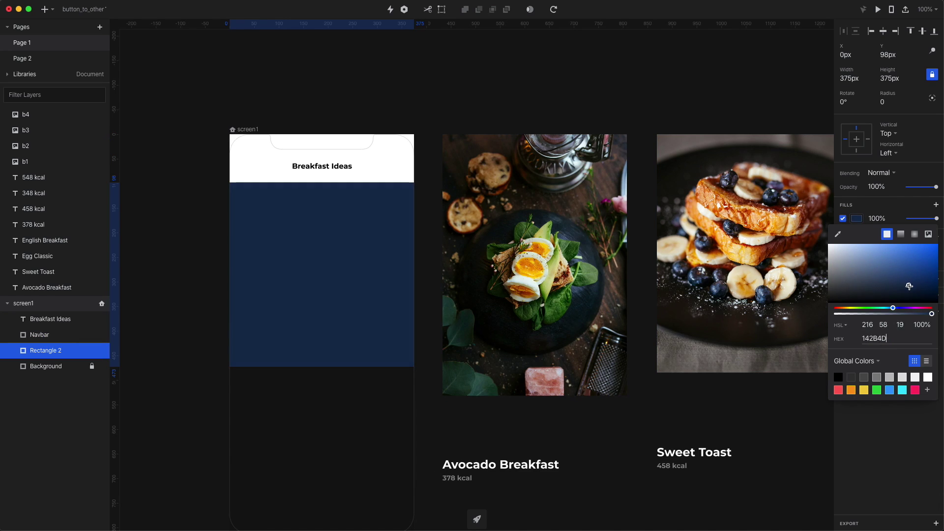
left_click_drag(903, 283, 891, 293)
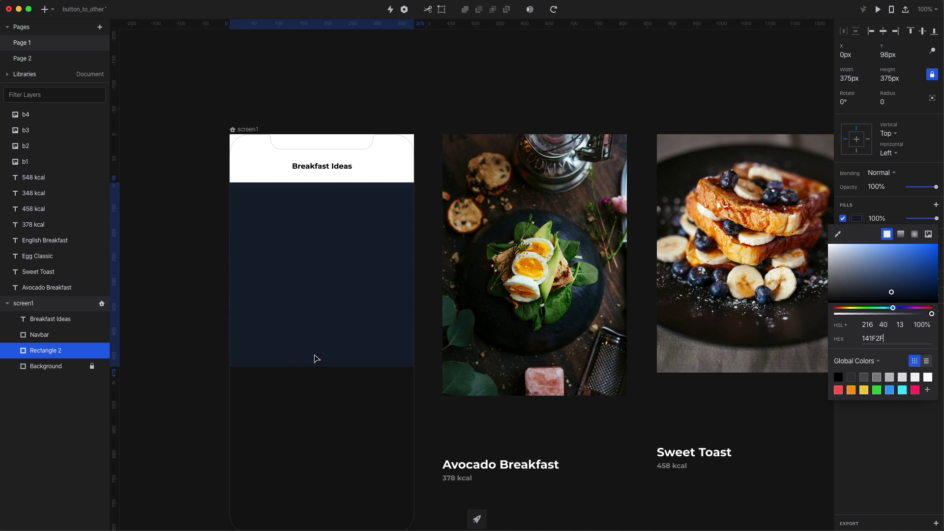
left_click(148, 387)
left_click(147, 389)
Rename the navy square's layer as "MASK"
left_click(53, 353)
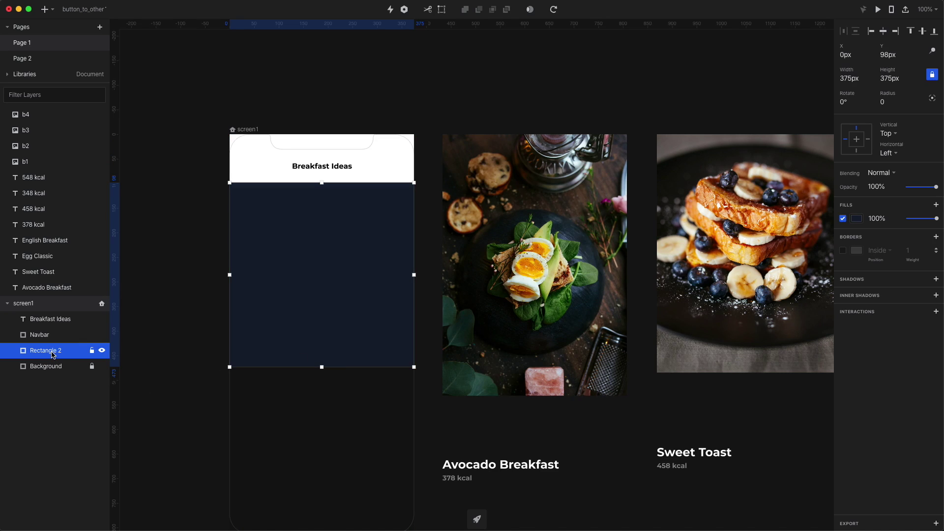
double_click(53, 351)
type("MASK")
key("Return")
Group the Navbar rectangle and the Breakfast Ideas text as "NAV" and lock the group
left_click(52, 344)
left_click(48, 320, "shift")
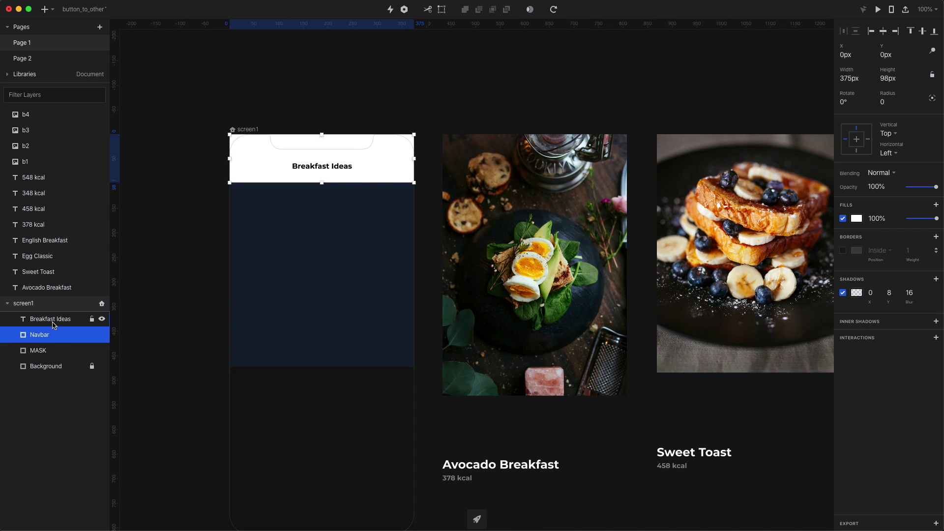
key("super+g")
double_click(47, 320)
type("NA")
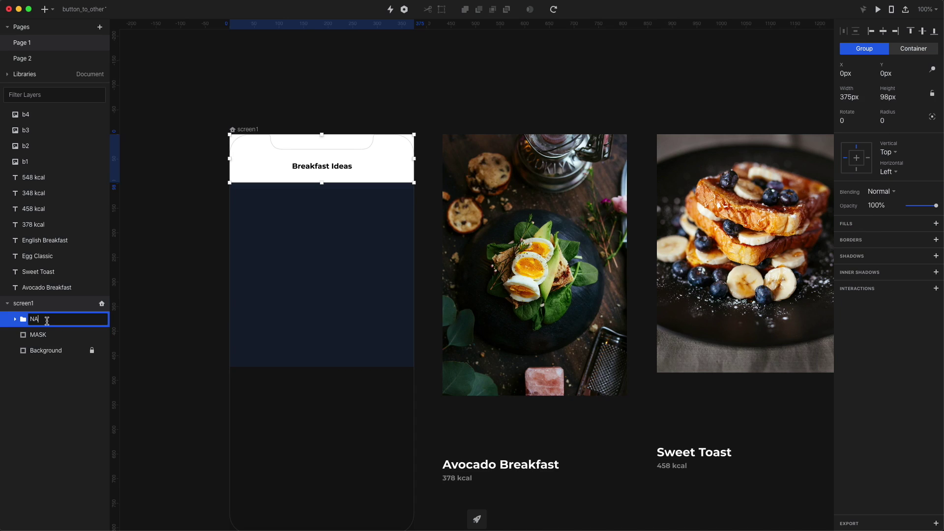
type("V")
key("Return")
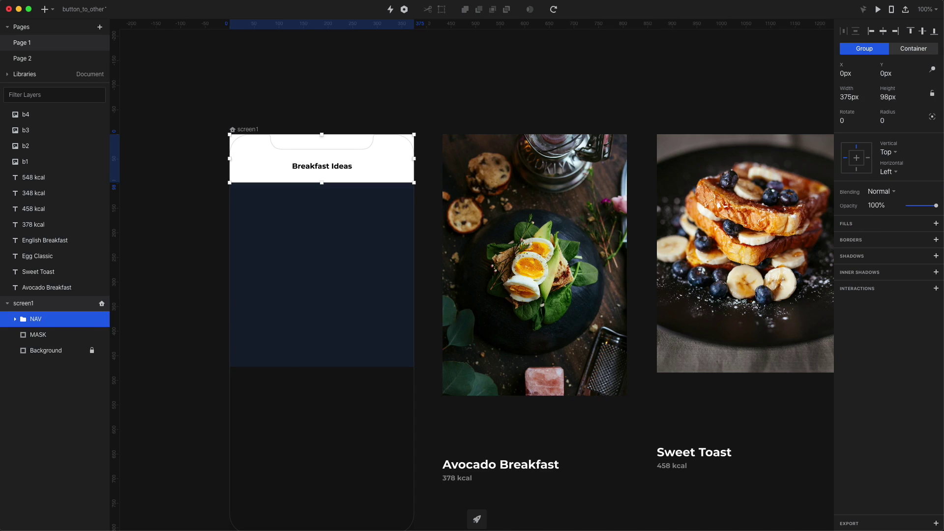
right_click(55, 318)
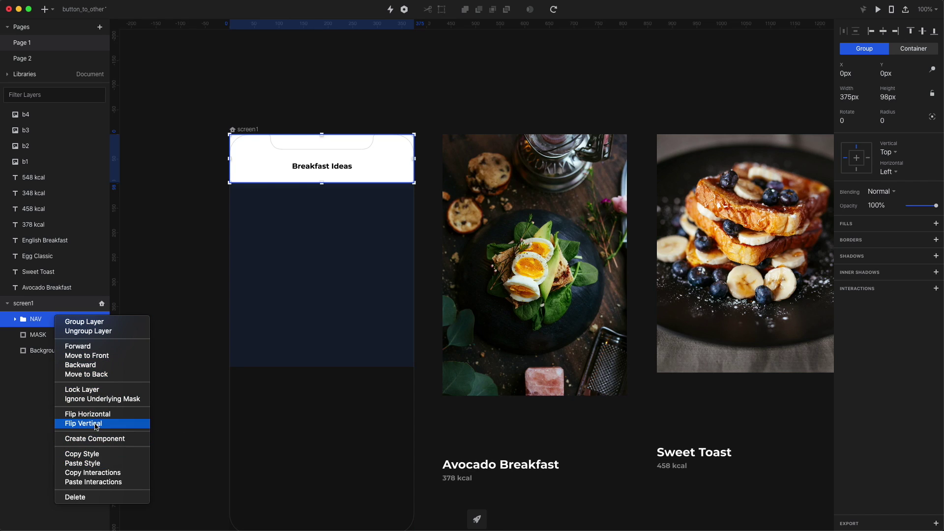
left_click(95, 391)
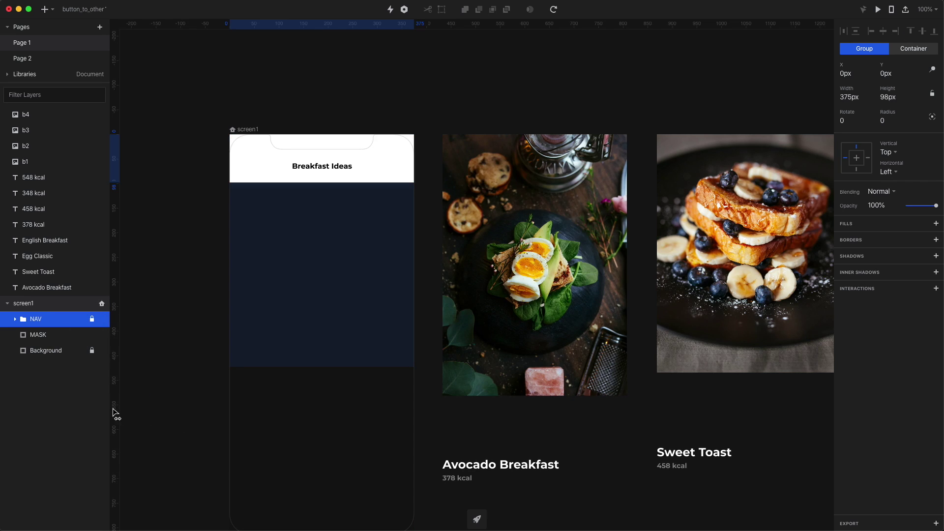
Move the avocado photo into screen1 just below the header and place its layer between NAV and MASK
left_click(55, 335)
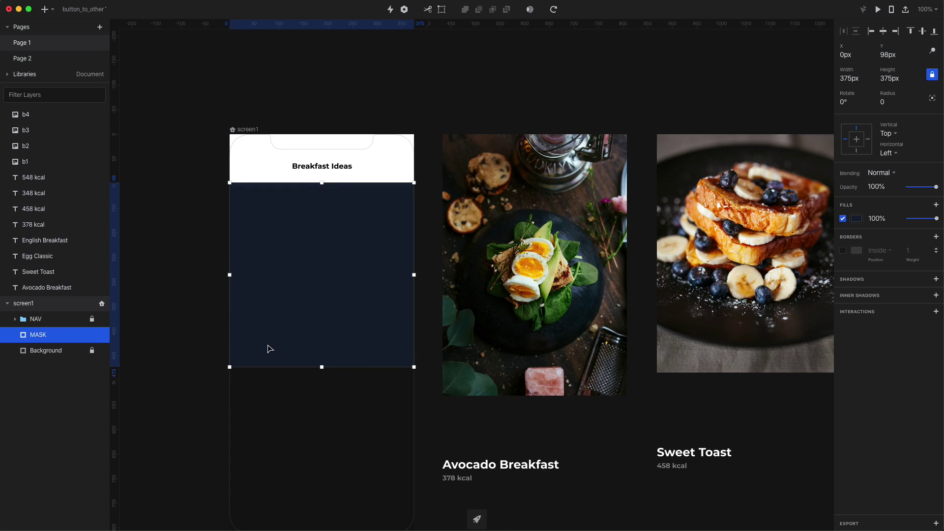
left_click(523, 289)
left_click_drag(523, 289, 310, 341)
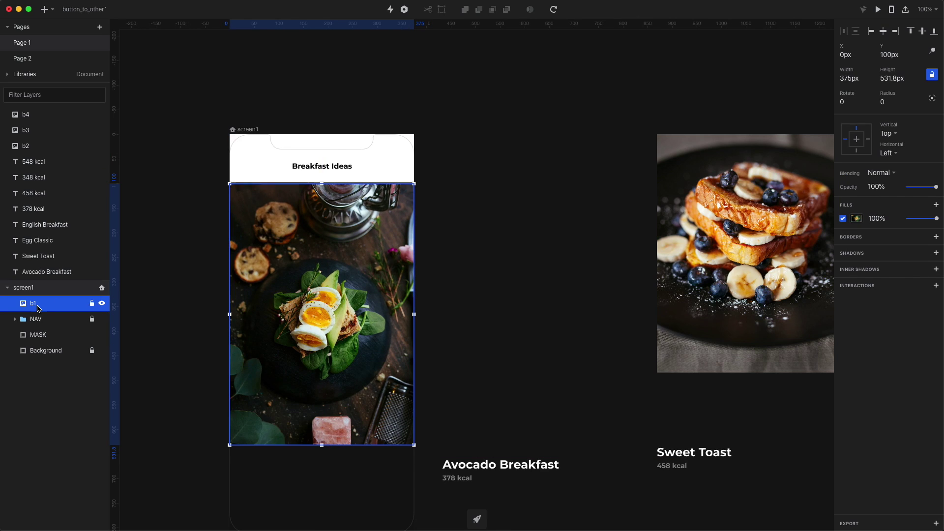
left_click_drag(32, 303, 42, 332)
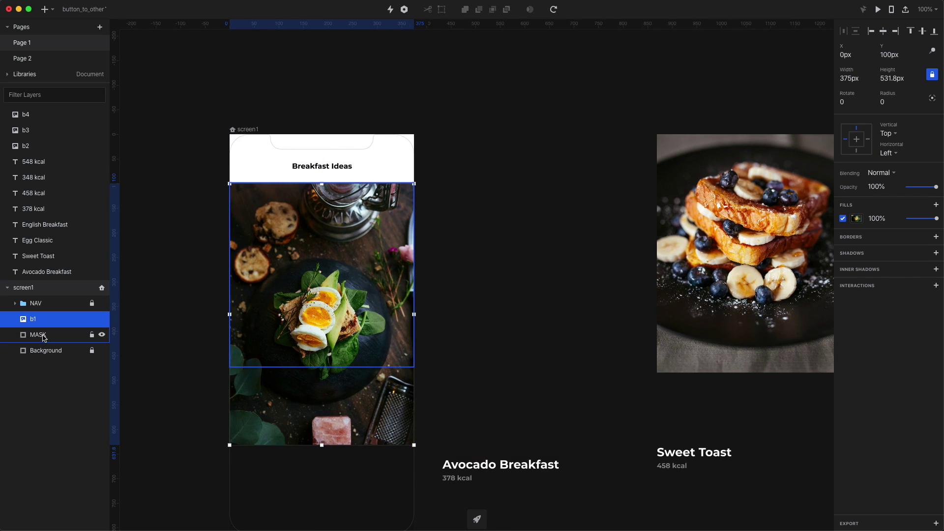
Mask the avocado photo with the MASK square and shift it up inside the mask to about Y -22 px
left_click(530, 9)
left_click(538, 210)
double_click(352, 290)
mouse_move(352, 290)
left_mouse_down()
mouse_move(358, 235)
mouse_move(340, 282)
left_mouse_up()
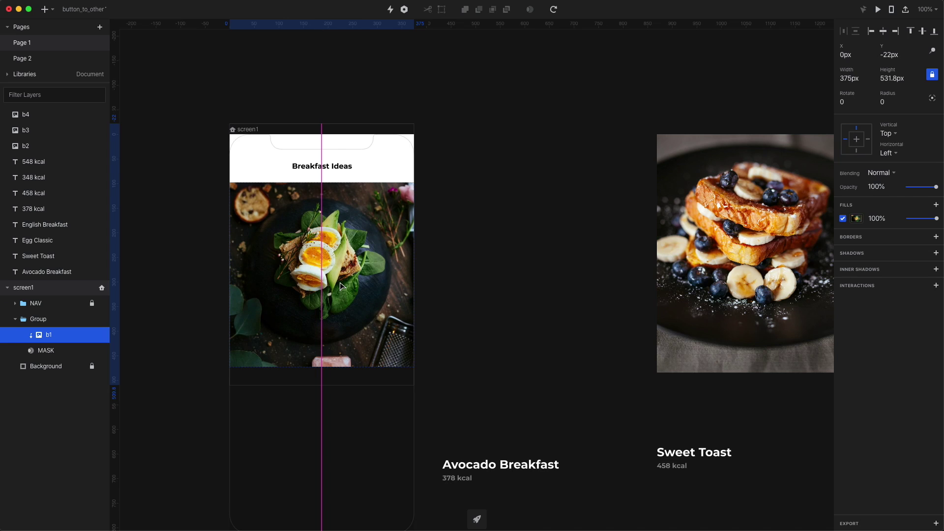
Move the Avocado Breakfast title and its 378 kcal text onto the photo's lower area at about X 25 px
left_click(456, 467)
left_click(457, 479, "shift")
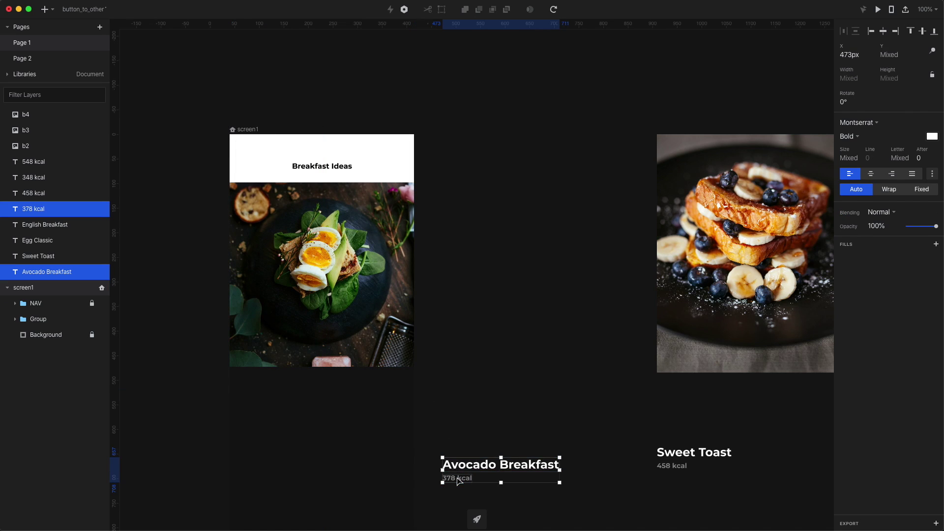
left_click_drag(457, 480, 257, 355)
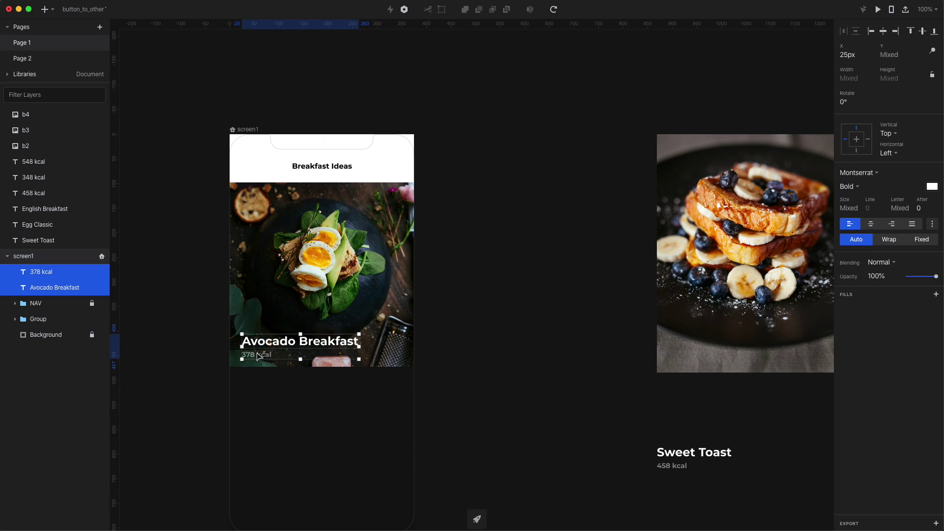
Move the 378 kcal and Avocado Breakfast text layers into the masked photo group, above b1
left_click(15, 319)
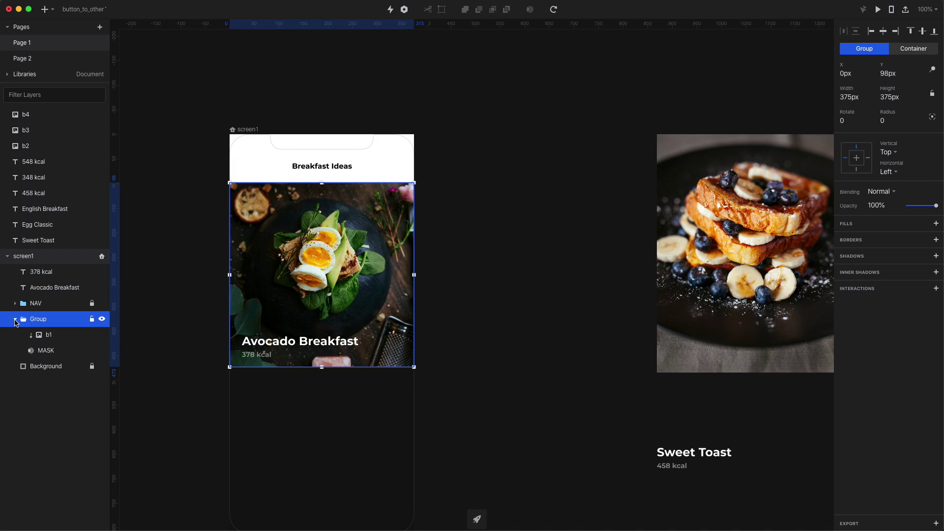
left_click(38, 289)
left_click(37, 274, "shift")
left_click_drag(41, 290, 53, 331)
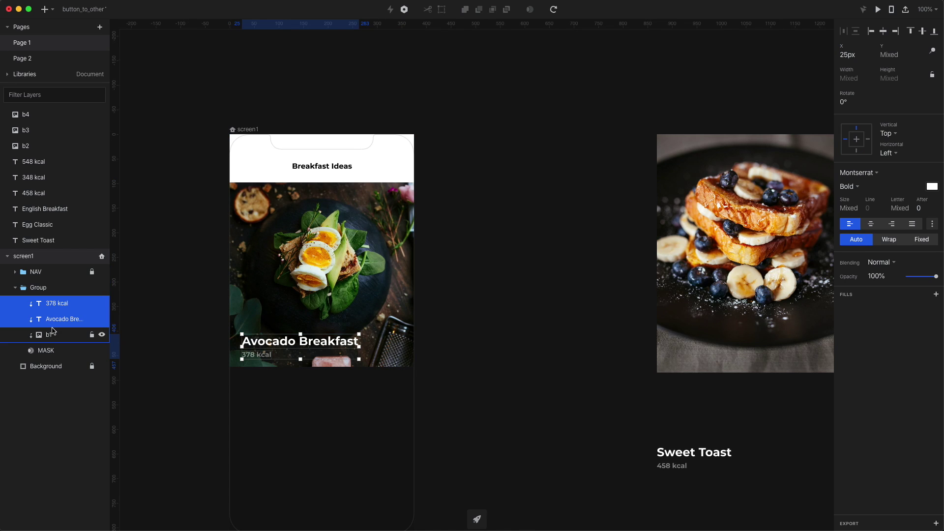
Rename the masked group containing the avocado photo and its texts as "Photo 1"
left_click(52, 339)
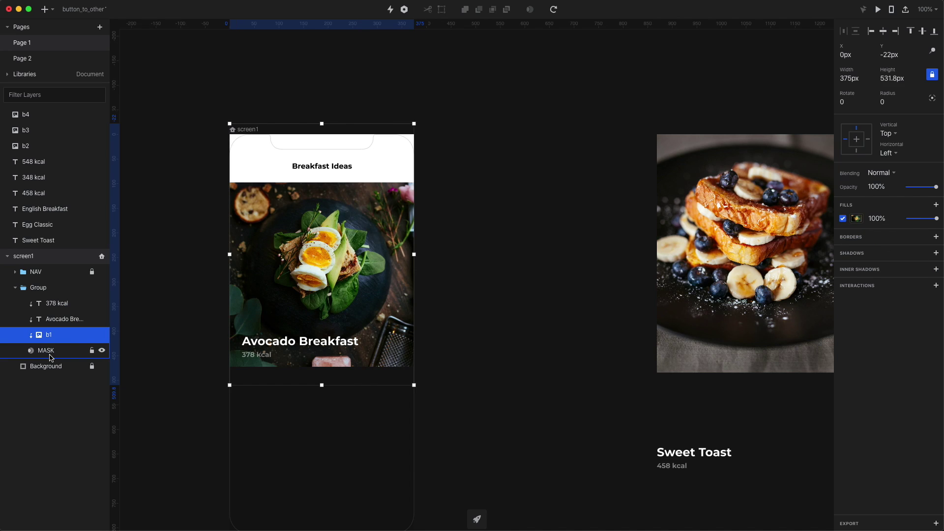
left_click(51, 356)
left_click(48, 314)
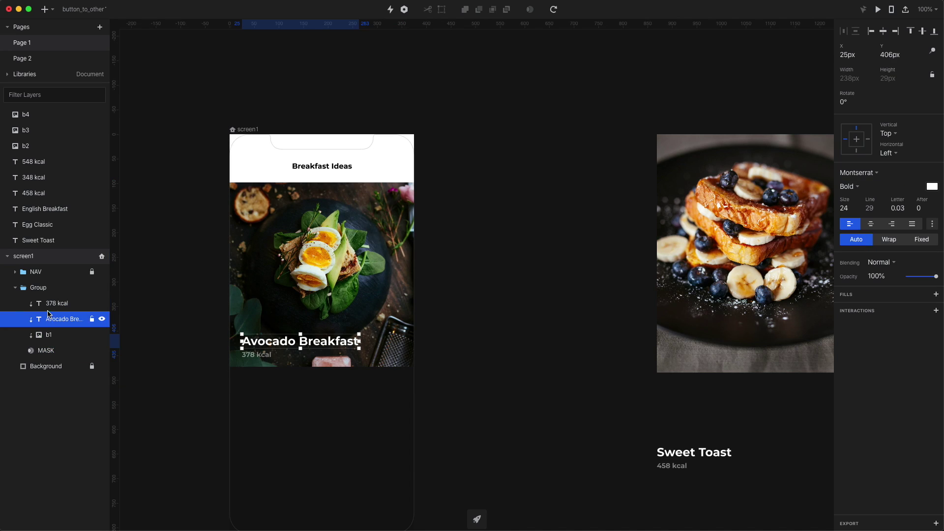
left_click(49, 303)
left_click(42, 288)
double_click(39, 288)
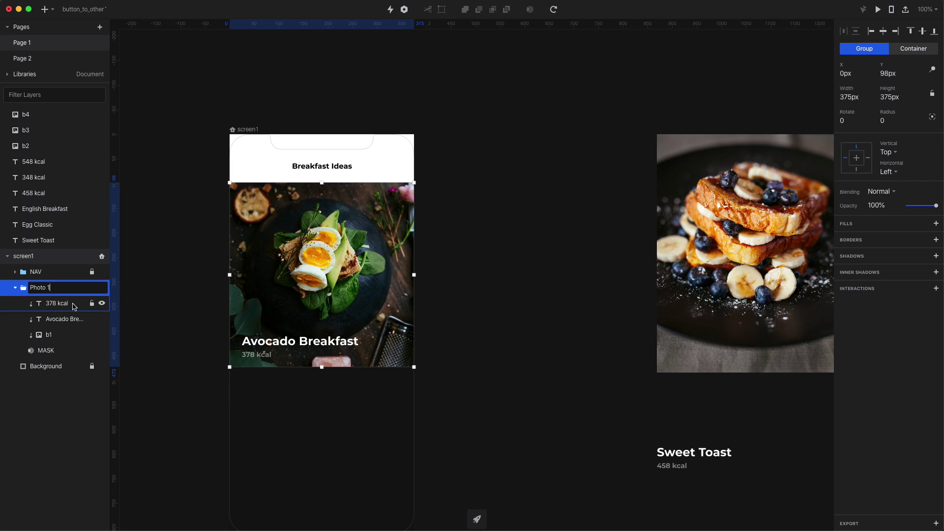
key("Return")
Shift the Avocado Breakfast title and the 378 kcal text together slightly up and to the right
left_click(72, 305)
left_click(69, 318, "shift")
left_click_drag(299, 344, 301, 341)
Draw a rectangle about 375 by 127 px across the lower part of the avocado photo, behind the texts
left_click(393, 352)
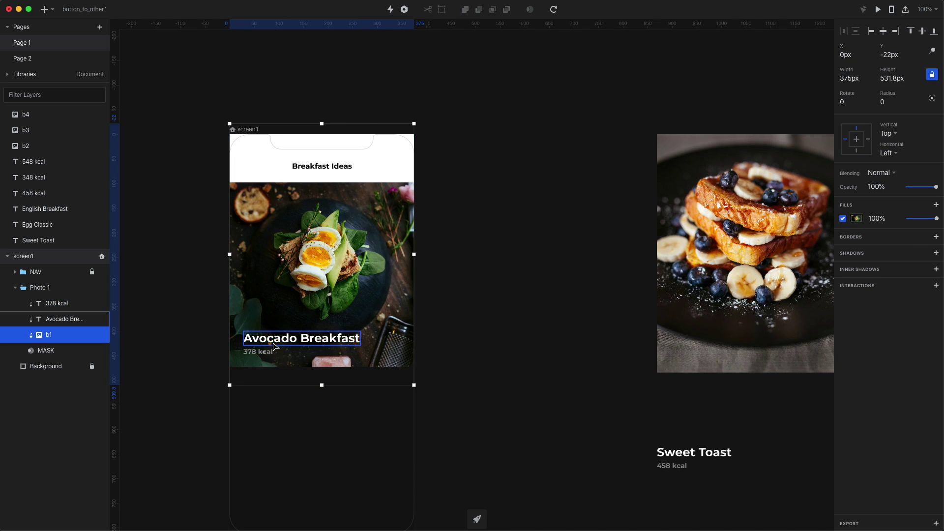
key("r")
left_click_drag(230, 305, 420, 367)
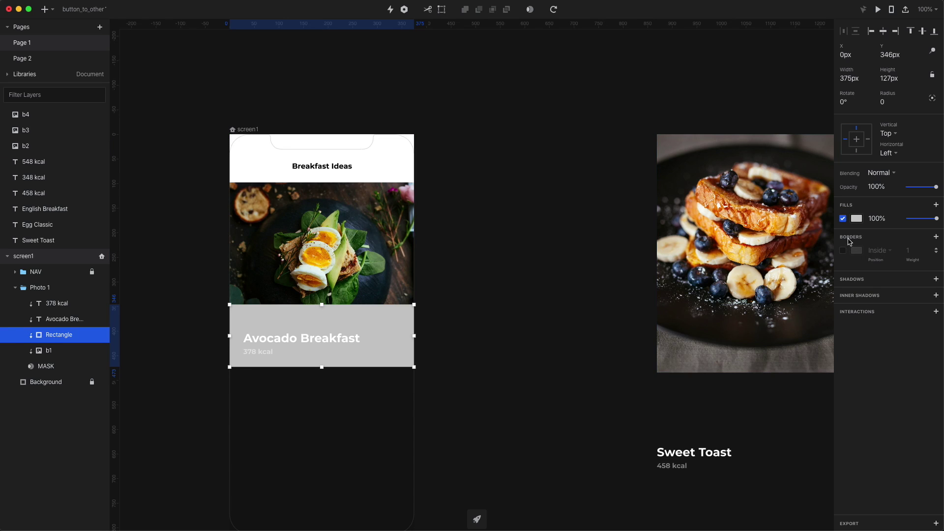
Give the rectangle behind the texts a linear gradient fill fading from transparent black to solid black (000000)
left_click(856, 218)
left_click(902, 234)
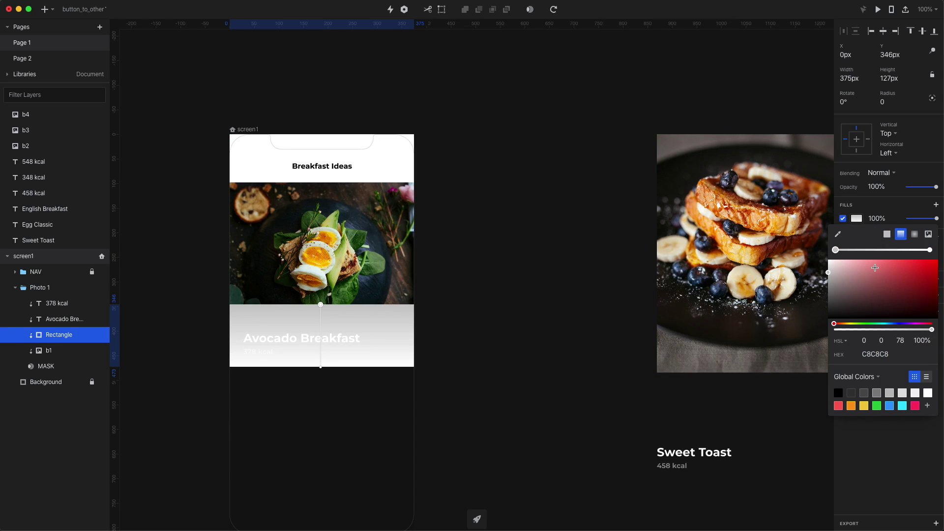
left_click(930, 250)
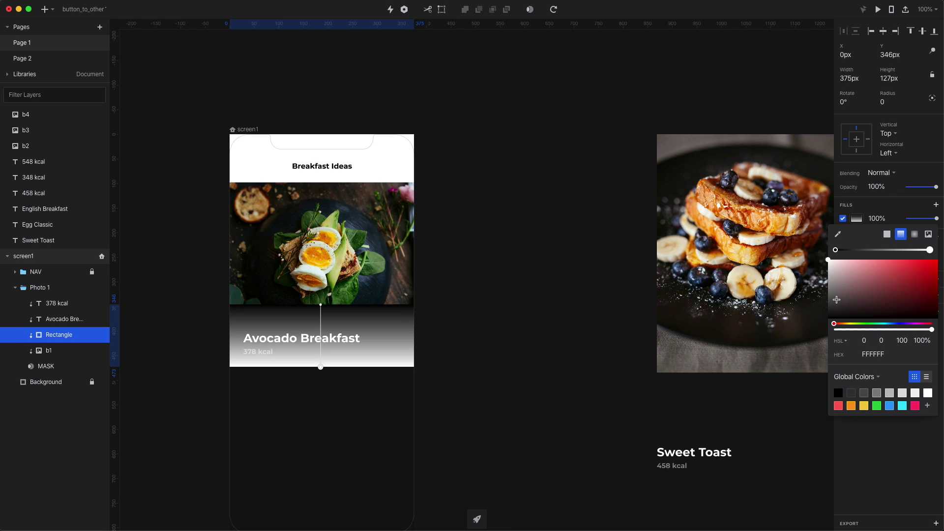
left_click_drag(836, 300, 811, 343)
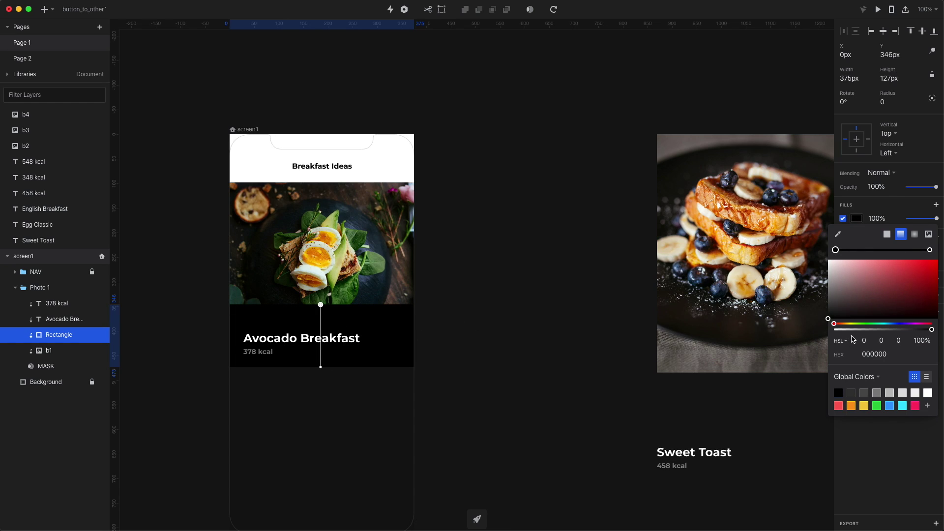
left_click_drag(852, 330, 831, 330)
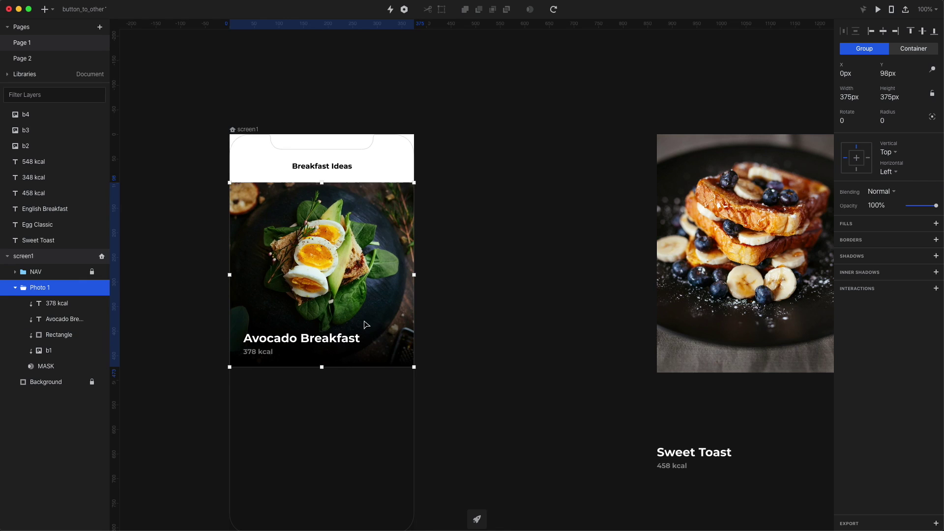
Duplicate the Photo 1 group, move the copy outside screen1 to its right, and rename it "Photo 2"
scroll(464, 326, "down", 4)
key("super+d")
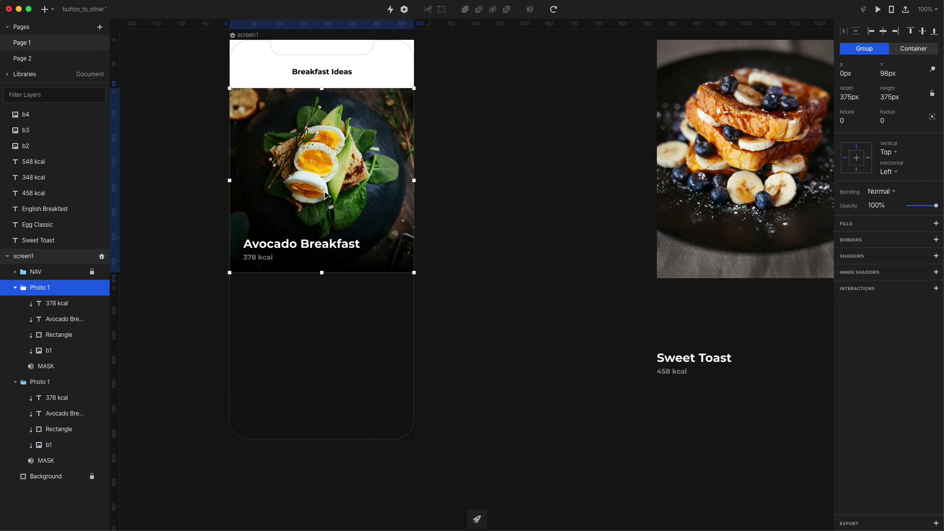
left_click_drag(324, 196, 524, 298)
left_click(525, 411)
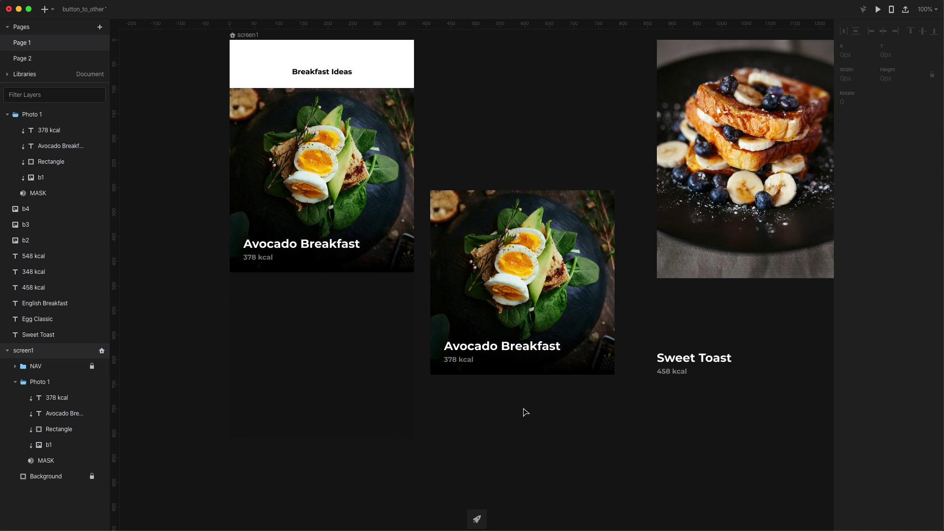
type("2")
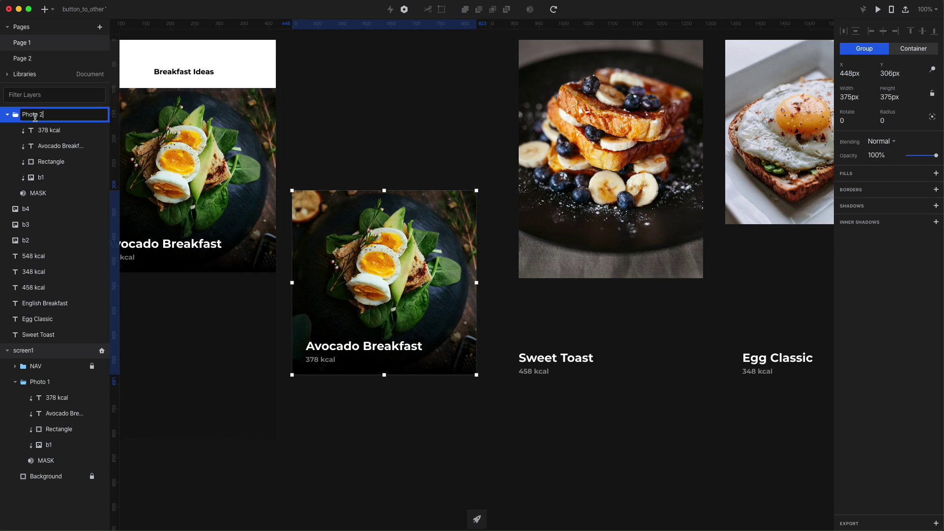
key("Return")
left_click(390, 420)
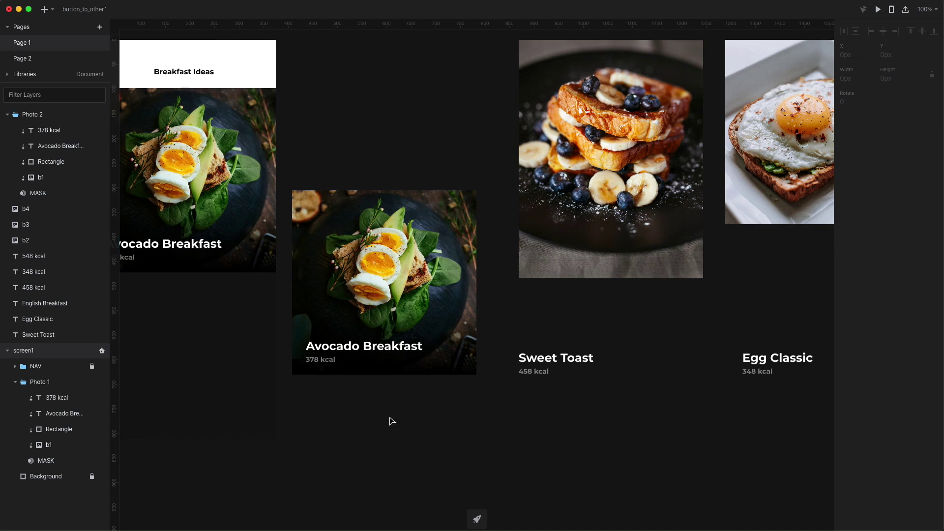
Replace the avocado photo in Photo 2 with the banana and blueberry toast photo, framed inside the mask
left_click(395, 289)
key("Delete")
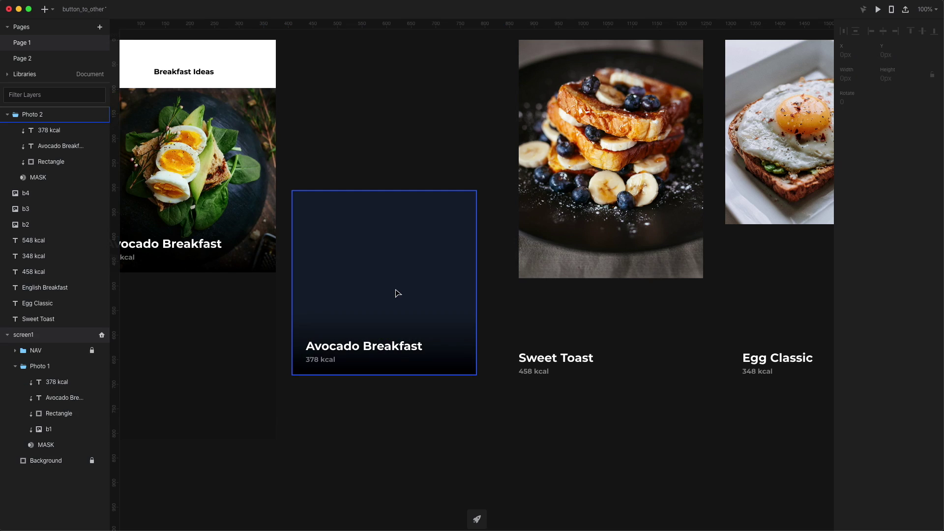
left_click_drag(576, 152, 375, 259)
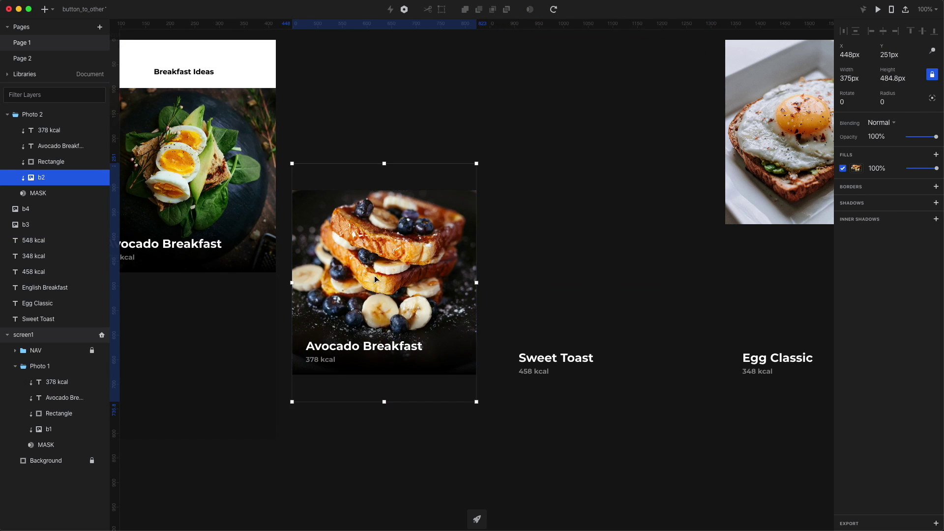
Change Photo 2's title to "Sweet Toast" and its calorie text to "458 kcal"
left_click(355, 347)
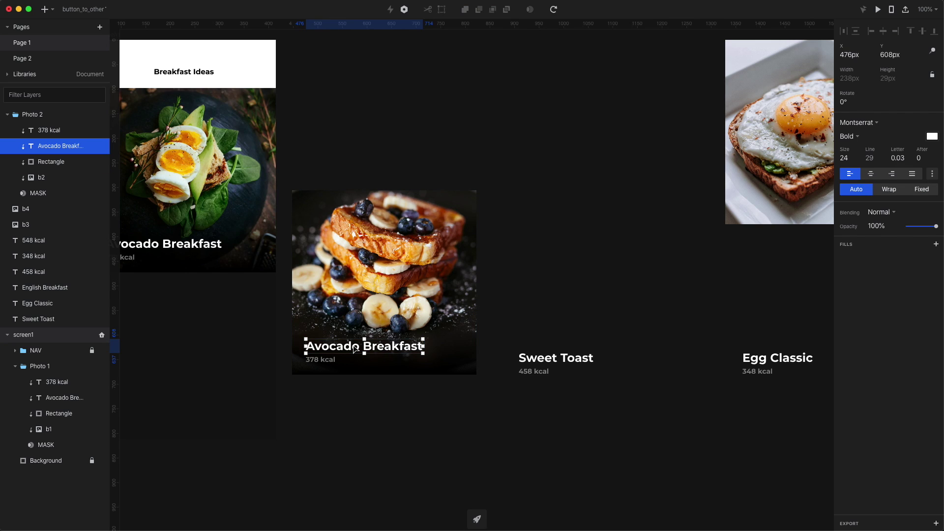
double_click(355, 347)
type("Sweet Toast")
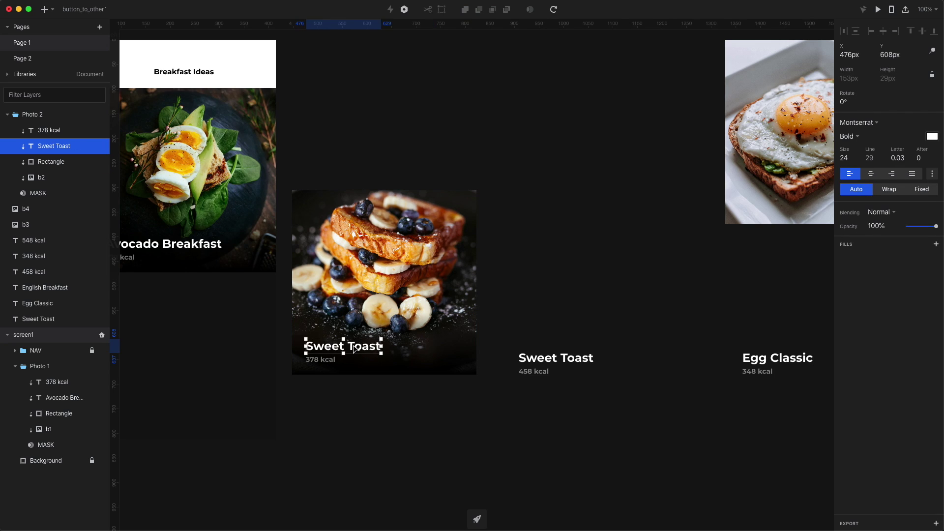
left_click(317, 360)
double_click(317, 359)
type("458")
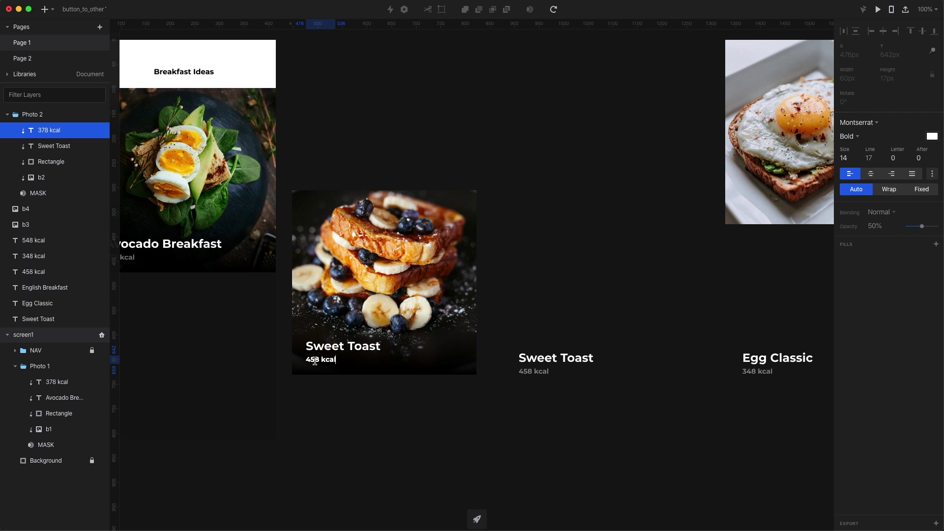
Delete the leftover loose "Sweet Toast" and "458 kcal" texts beside the Photo 2 card
key("Escape")
left_click(392, 438)
scroll(394, 438, "right", 2)
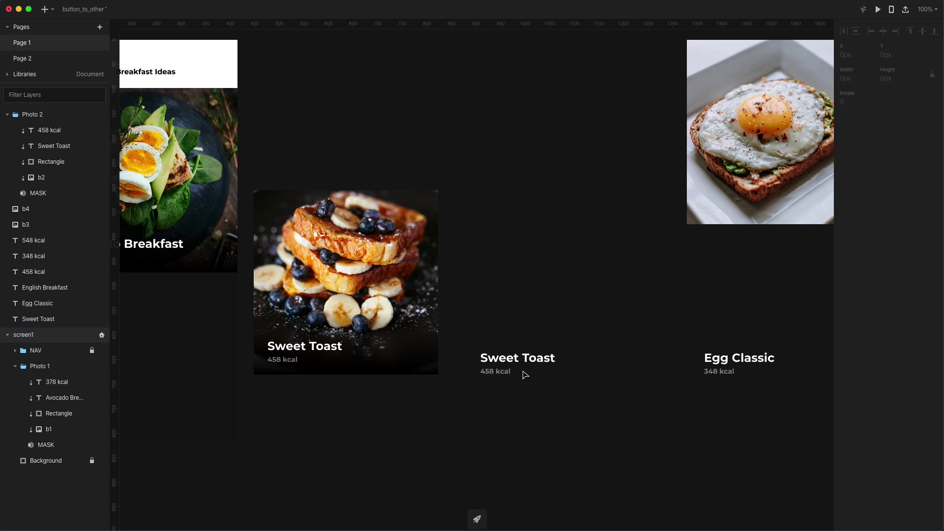
left_click(511, 373)
left_click(512, 366, "shift")
key("Delete")
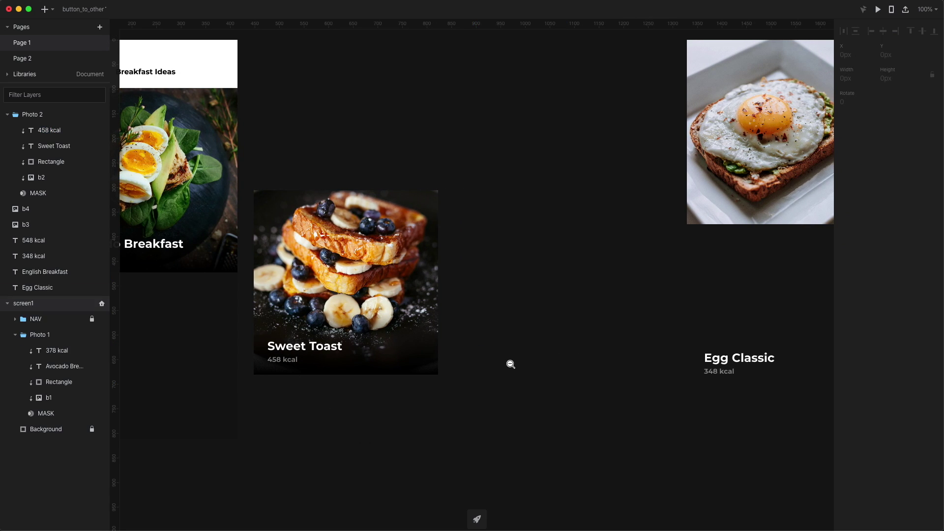
Move the Sweet Toast card up so it lines up with the Avocado Breakfast card on screen1
key("super+minus")
left_click(408, 314)
left_click_drag(408, 314, 411, 296)
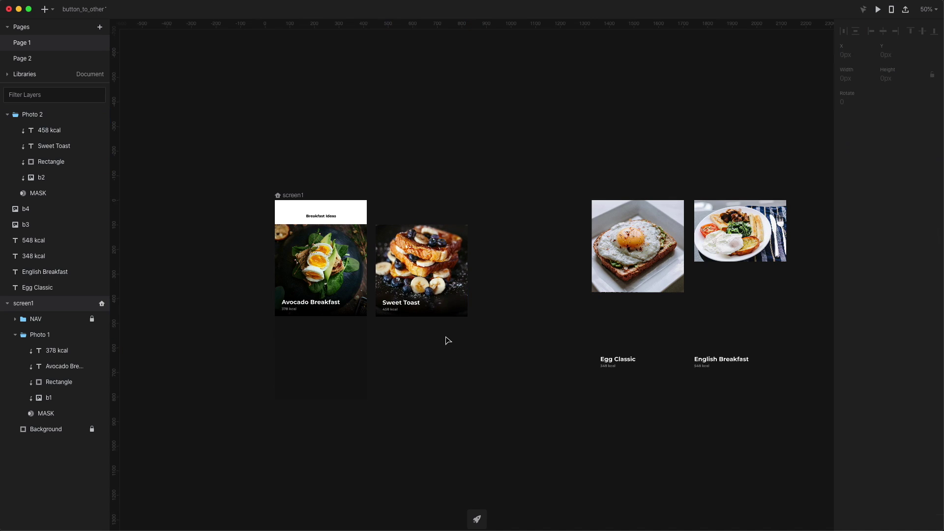
Duplicate the Photo 2 group beside the original and rename the copy "Photo 3"
left_click(421, 271)
left_click_drag(421, 271, 522, 270)
double_click(32, 115)
type("Photo 3")
Change Photo 3's title to "Egg Classic" and its calorie text to "348 kcal"
scroll(580, 327, "up", 3)
double_click(427, 278)
type("Egg Classic")
left_click_drag(389, 292, 400, 293)
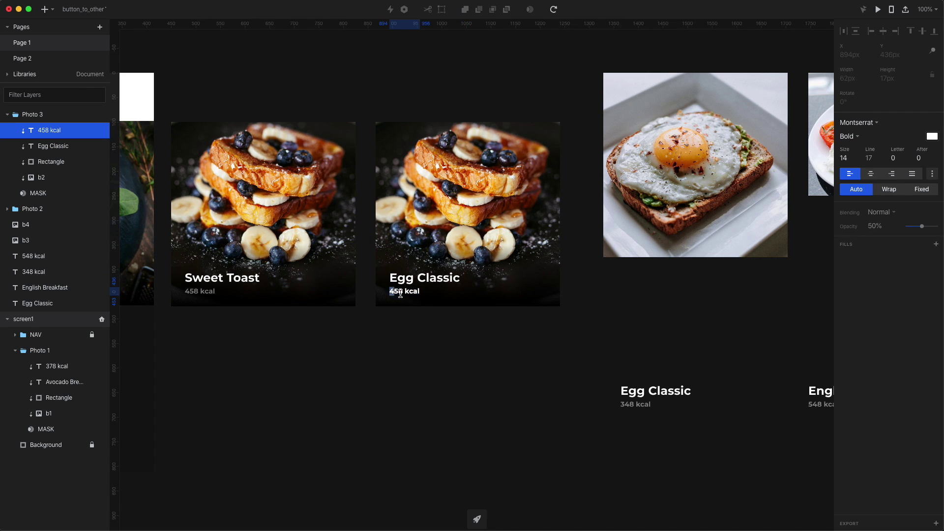
type("34")
Replace the banana toast photo in Photo 3 with the fried egg photo b3, framed inside the mask
left_click(634, 301)
left_click_drag(26, 240, 41, 169)
key("super+2")
scroll(564, 227, "down", 3)
key("super+z")
key("super+z")
left_click_drag(554, 290, 326, 336)
left_click(39, 193)
key("Delete")
Duplicate the Egg Classic card beside the original and delete the leftover loose "Egg Classic" and "348 kcal" texts
key("super+d")
left_click_drag(348, 299, 548, 299)
key("Delete")
Change the duplicated card's title to "English Breakfast" and its calorie text to "548 kcal"
double_click(425, 365)
type("English B")
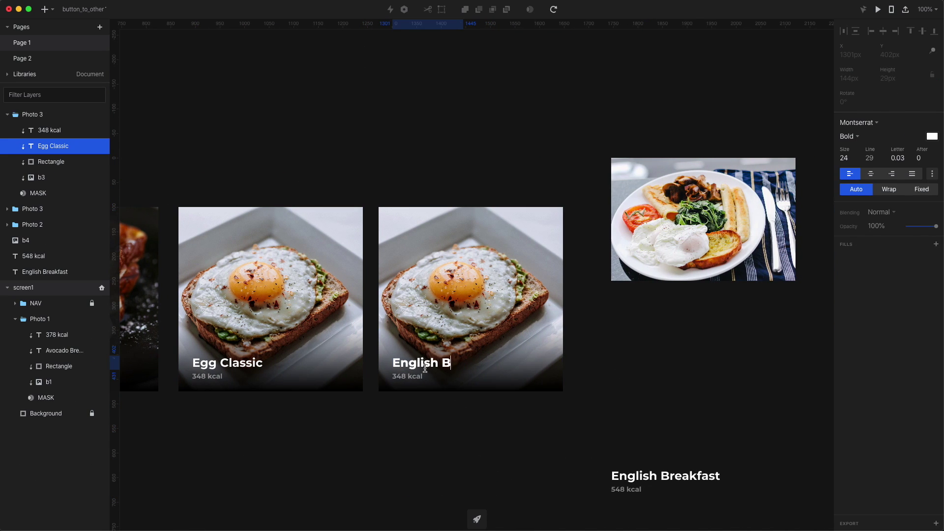
type("reakfast")
double_click(404, 377)
type("5")
Move photo b4 into the English Breakfast card's mask and scale it to 567 × 378 px to fill the frame
left_click_drag(703, 219, 463, 157)
key("super+x")
key("super+v")
left_click_drag(563, 330, 643, 417)
left_click_drag(518, 299, 491, 299)
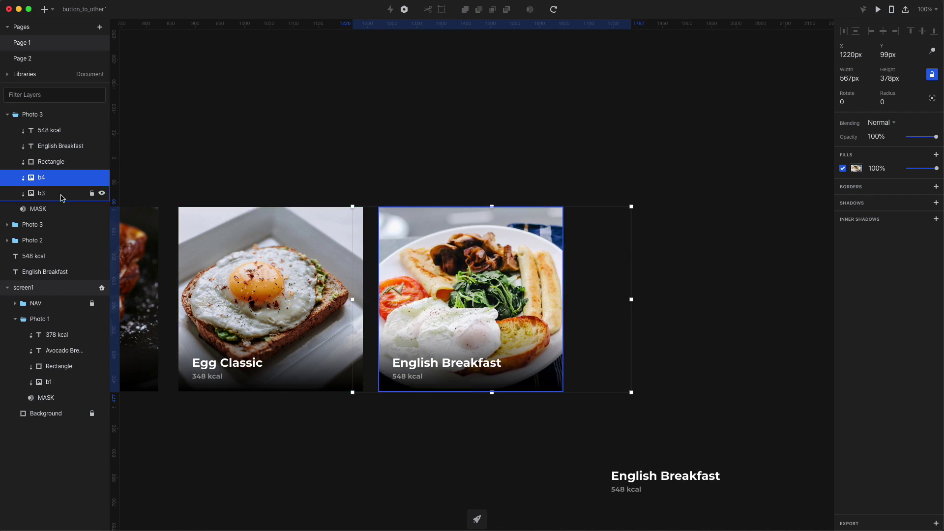
Delete the leftover English Breakfast texts and the covered photo b3, and collapse the card groups in the layer list
key("super+minus")
left_click_drag(444, 427, 508, 467)
key("Delete")
scroll(491, 442, "left", 6)
left_click(7, 145)
left_click(47, 224)
scroll(514, 452, "up", 1)
left_click(515, 452)
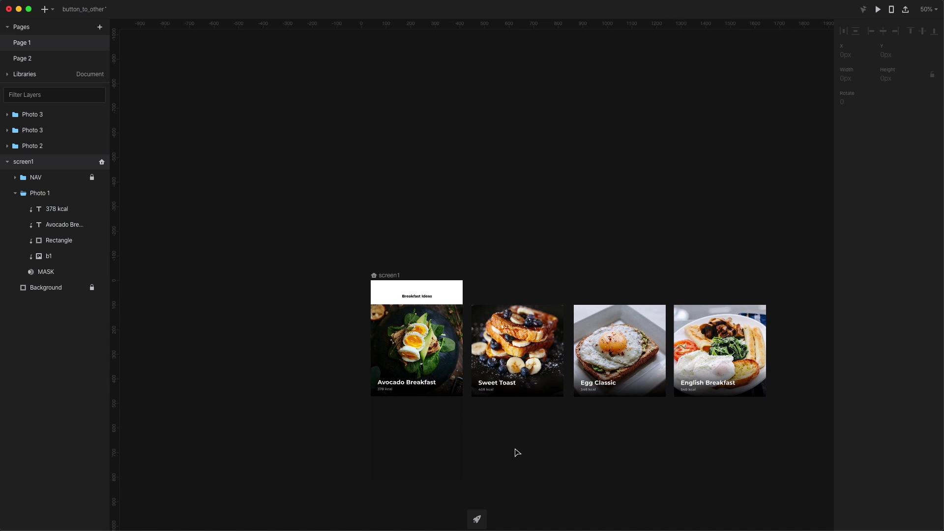
scroll(517, 453, "down", 2)
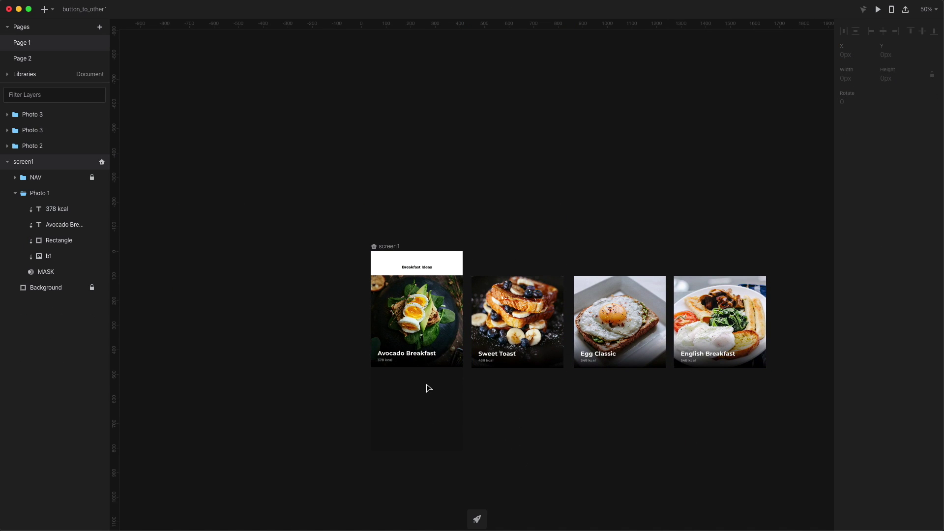
Shrink the Sweet Toast mask to a 105 px high strip with proportions unlocked and place the group on screen1 beneath the avocado card
left_click(524, 333)
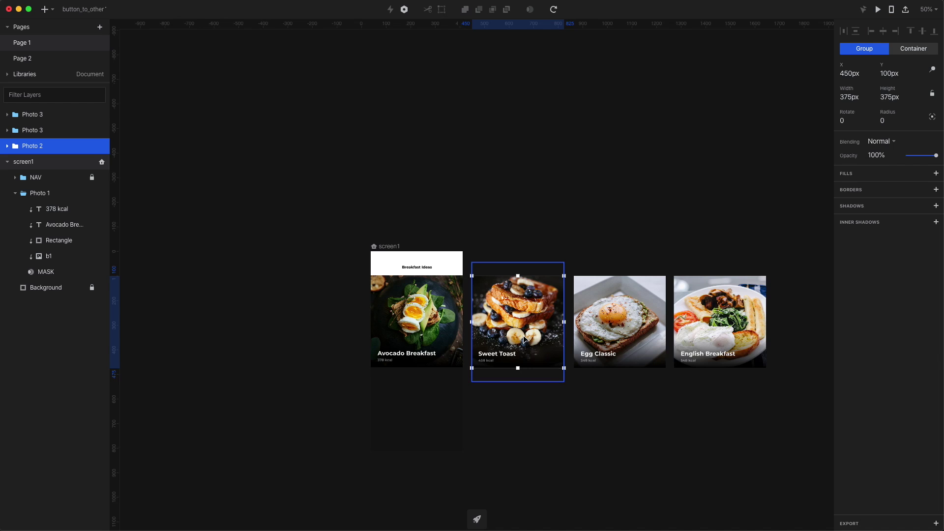
double_click(525, 339)
left_click(48, 225)
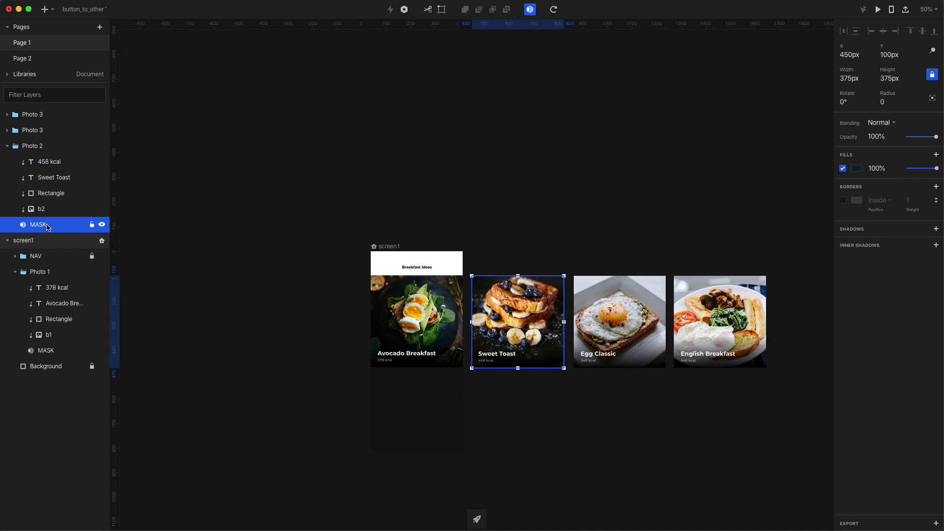
left_click_drag(518, 369, 518, 359)
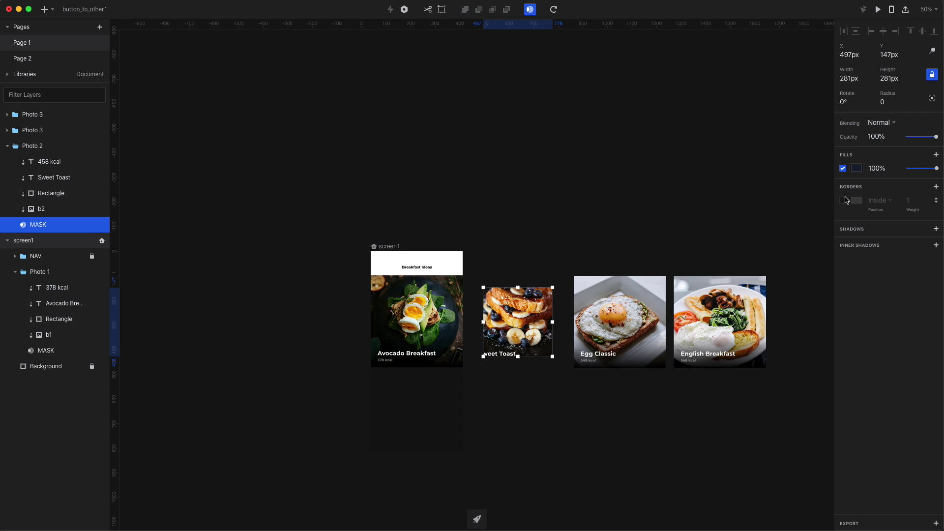
key("super+z")
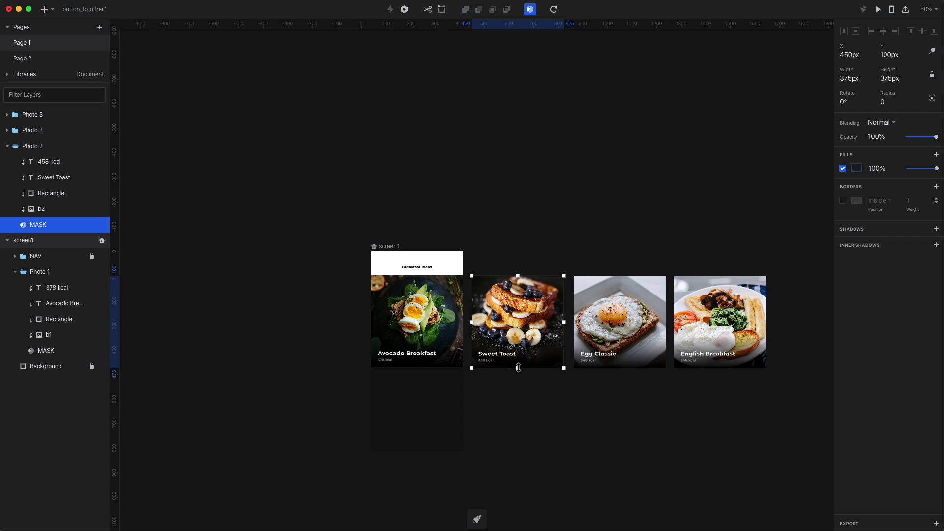
left_click_drag(518, 367, 422, 384)
key("Escape")
Shrink the Egg Classic card's mask to a 105 px high strip and place the group on screen1 beneath the Sweet Toast strip
left_click(595, 322)
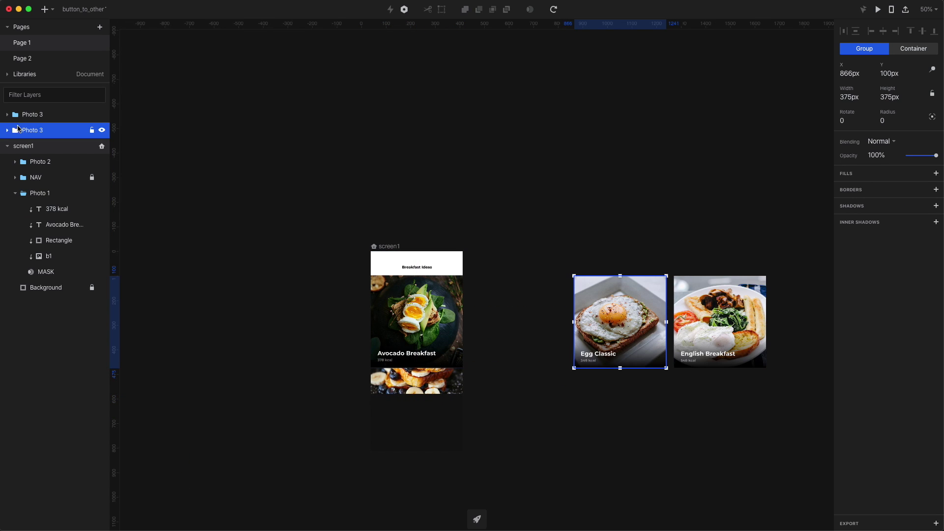
left_click_drag(618, 322, 606, 322)
double_click(607, 322)
double_click(41, 192)
left_click(31, 209)
left_click_drag(608, 368, 441, 418)
key("super+z")
left_click(932, 74)
key("Escape")
Shrink the English Breakfast mask to a 105 px high strip, place the group at the bottom of screen1, and rename it "Photo 4"
left_click(723, 322)
double_click(725, 321)
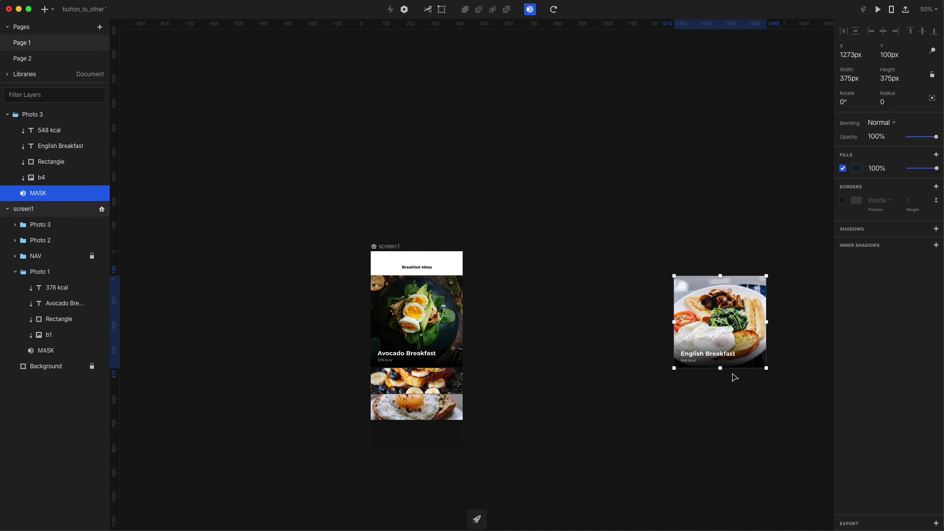
left_click_drag(720, 369, 417, 439)
key("Escape")
Even out the gaps between the strips by nudging Photo 2 and Photo 3 up and placing Photo 4 at Y 686 px
key("super+plus")
key("super+plus")
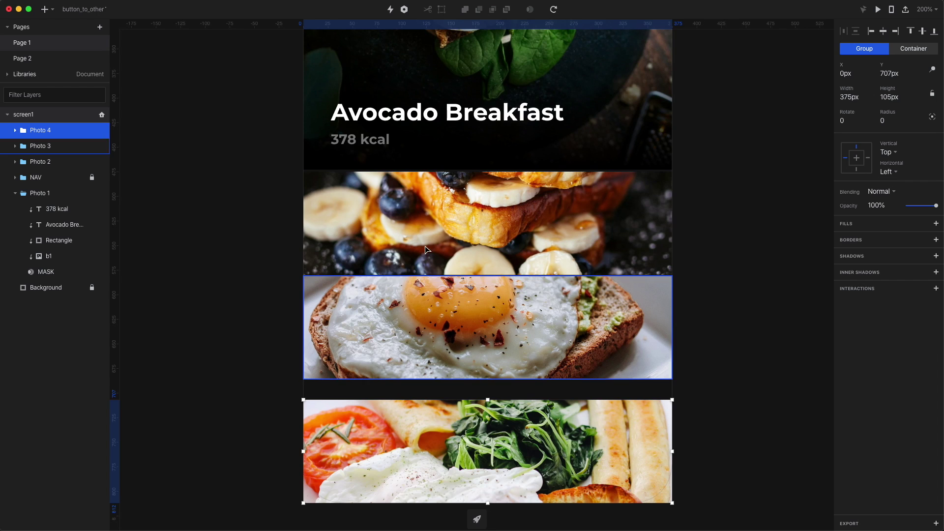
left_click(516, 222)
key("Up")
left_click(513, 334)
key("Up")
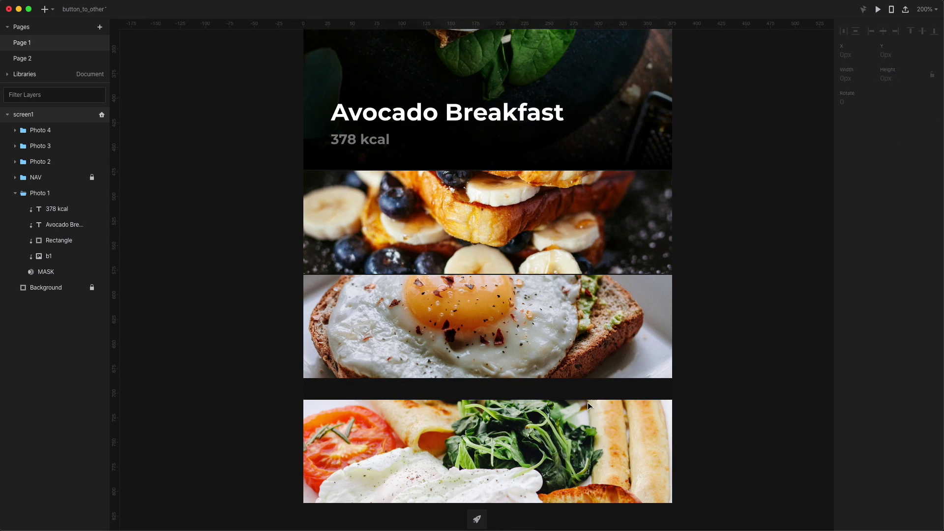
left_click_drag(526, 428, 525, 406)
key("Down")
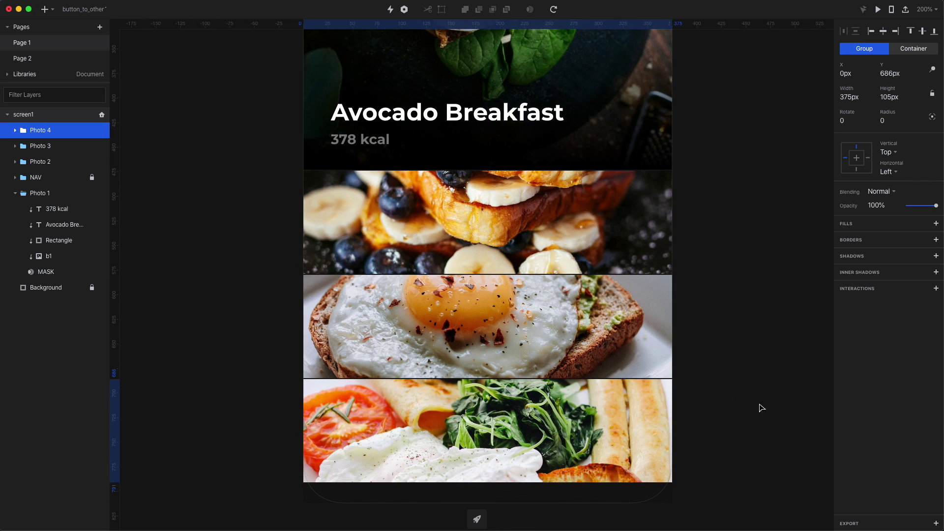
left_click(817, 423)
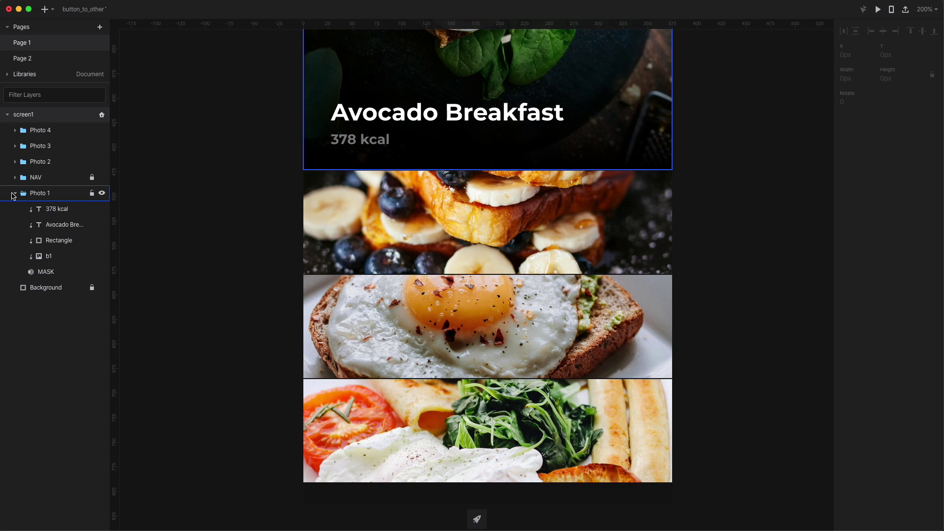
Collapse the Photo 1 group and reorder the NAV group above all photo groups in screen1
left_click(14, 194)
left_click(24, 178)
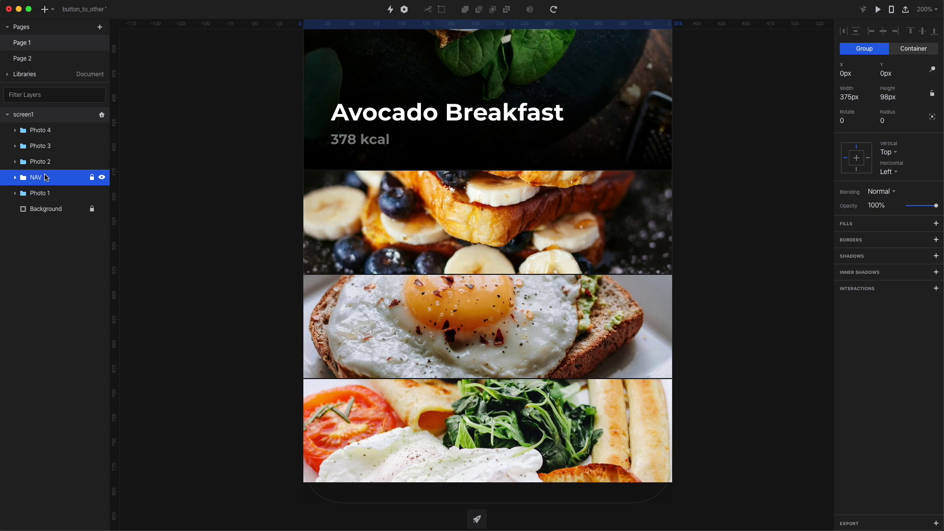
left_click_drag(43, 177, 41, 123)
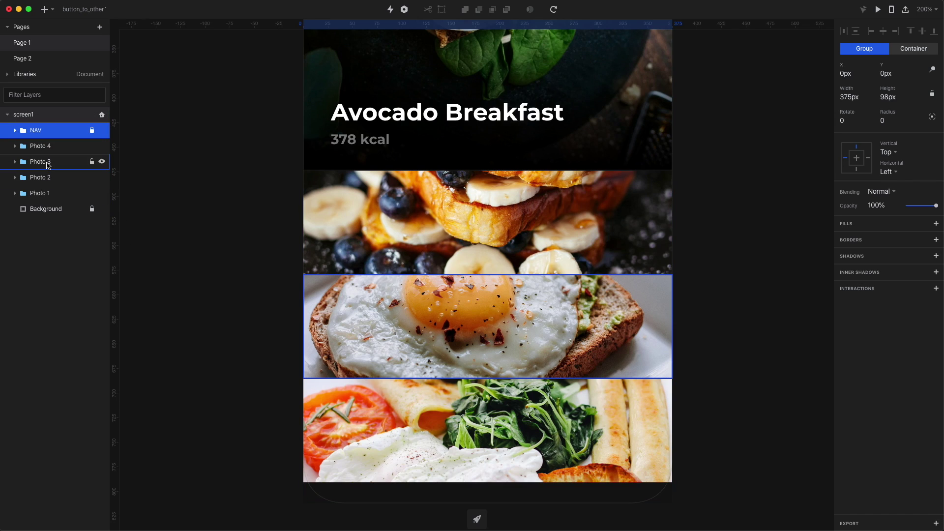
left_click(166, 243)
key("super+0")
scroll(359, 352, "down", 1)
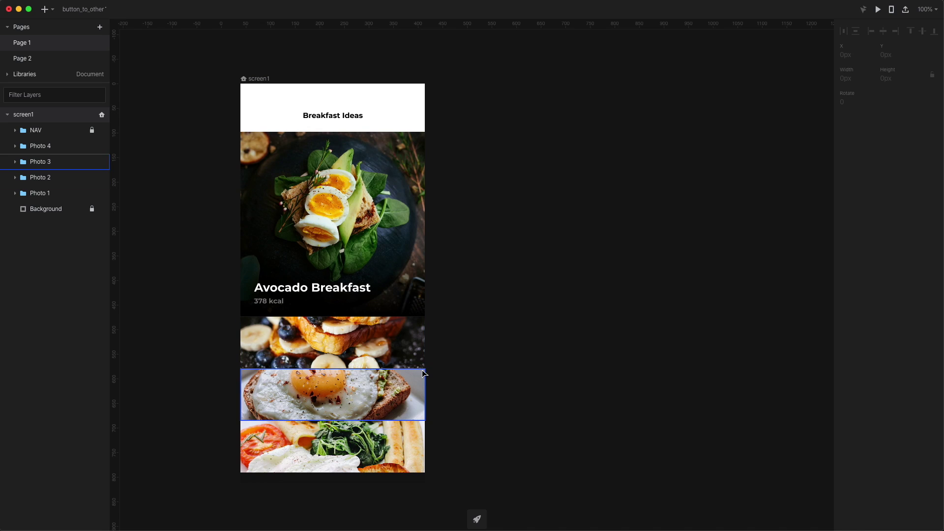
Duplicate the screen1 artboard and scale the copy's avocado photo b1 to 383 × 543.8 px inside its mask
left_click(264, 80)
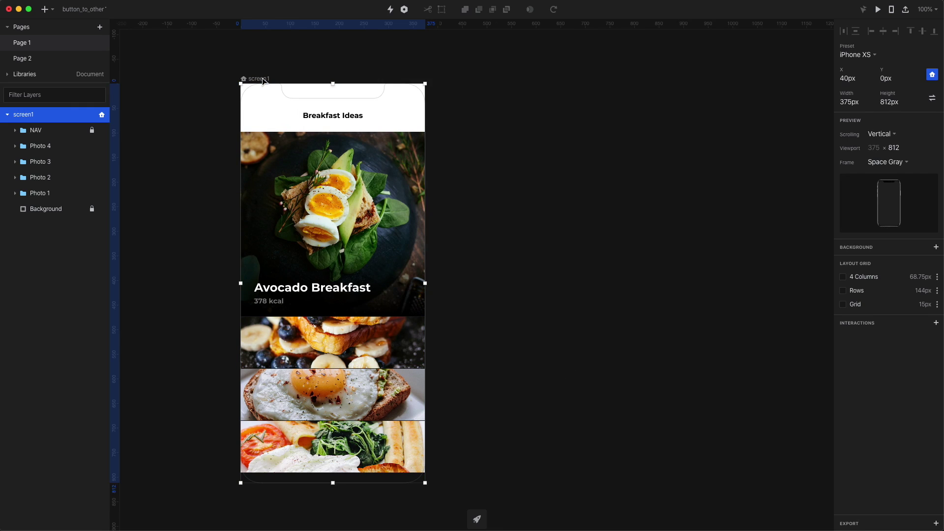
key("super+d")
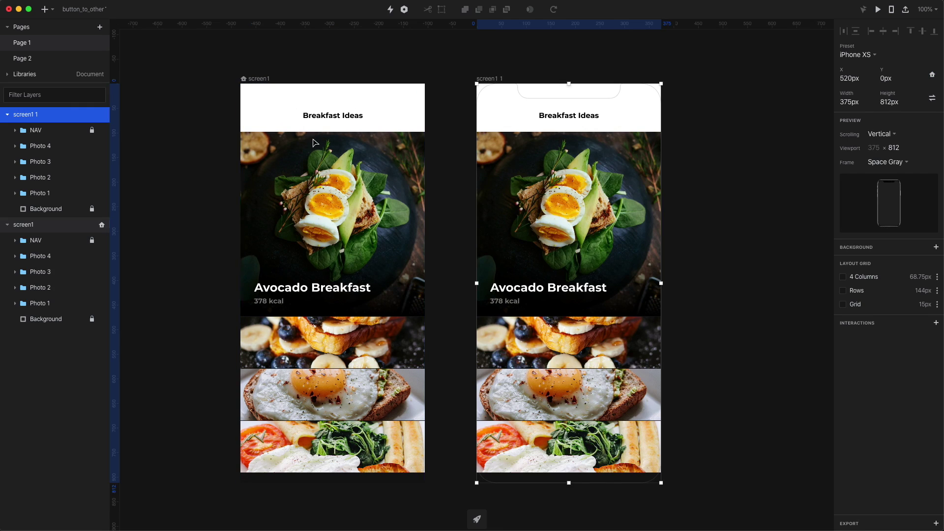
left_click(713, 324)
double_click(607, 234)
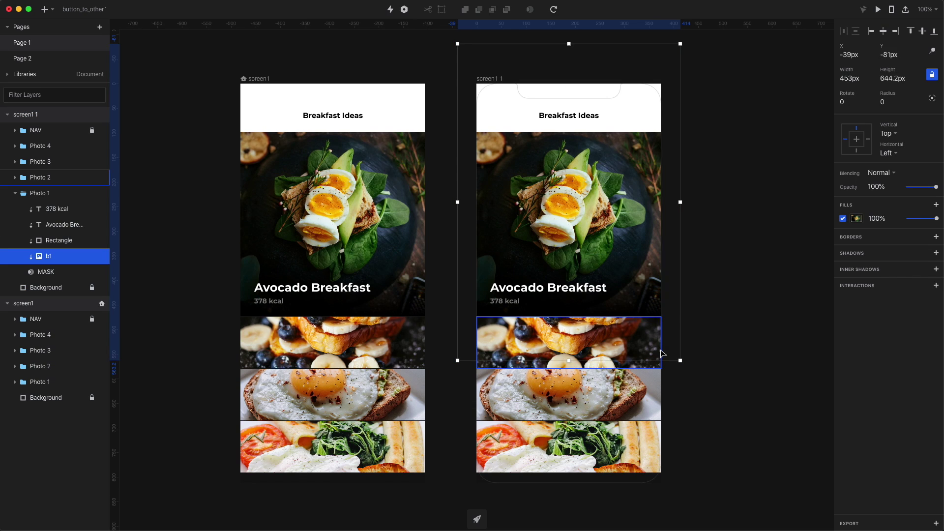
left_click_drag(677, 359, 676, 326)
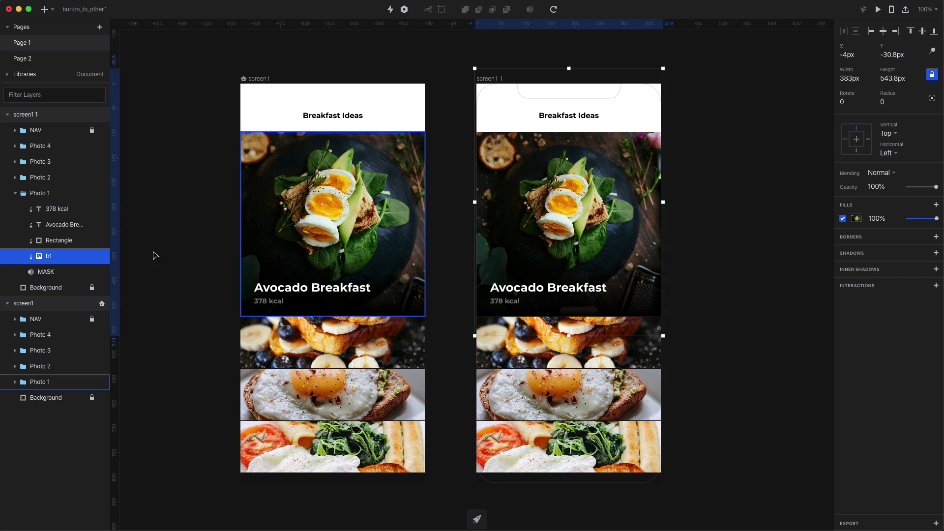
Unlock the proportions of the avocado card's mask on both the copied screen and screen1
left_click(46, 271)
left_click_drag(568, 315, 576, 276)
key("super+z")
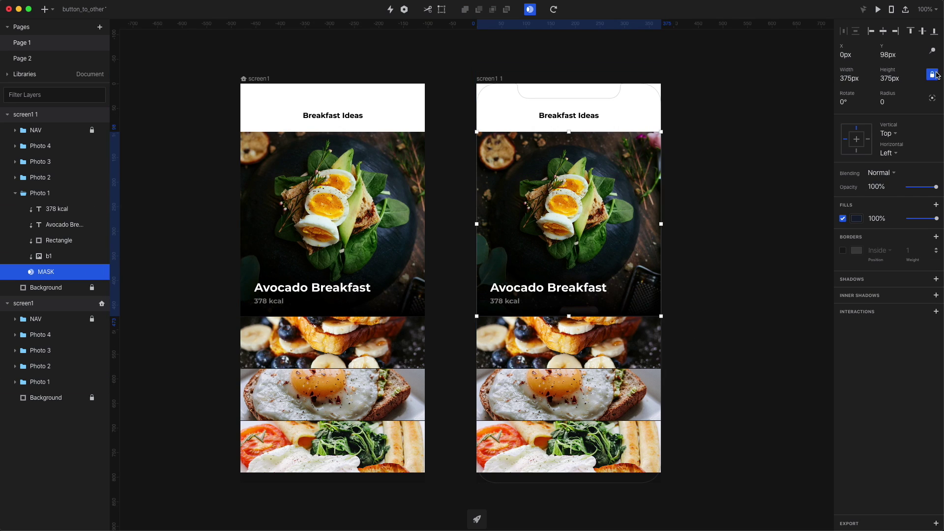
left_click(931, 75)
left_click(380, 223, "super")
left_click(53, 382)
left_click(932, 75)
left_click(752, 227)
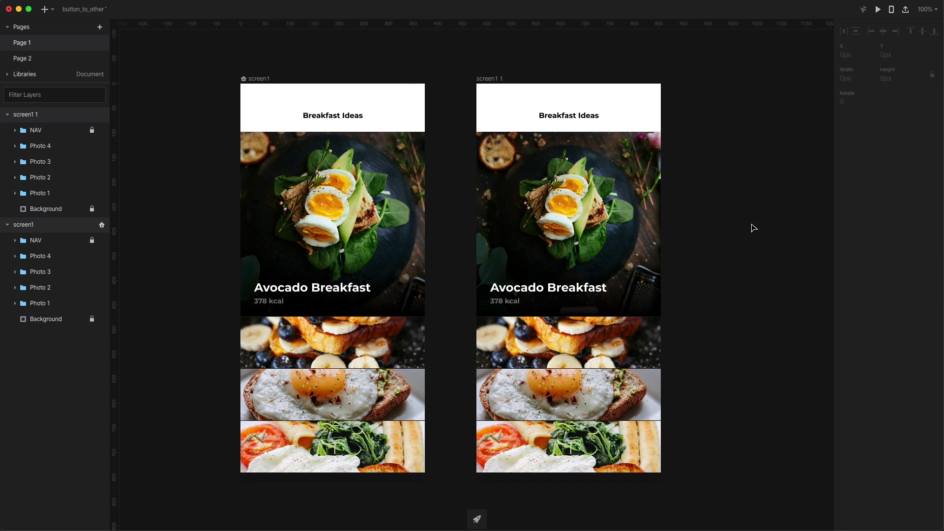
Shorten the avocado card's mask on the copied screen to a narrow strip directly beneath the header
left_click(614, 225, "super")
left_click(64, 271)
left_click_drag(569, 315, 604, 175)
Raise the Sweet Toast strip on the copied screen and stretch its mask vertically to show the full photo, title and calories
left_click(570, 321)
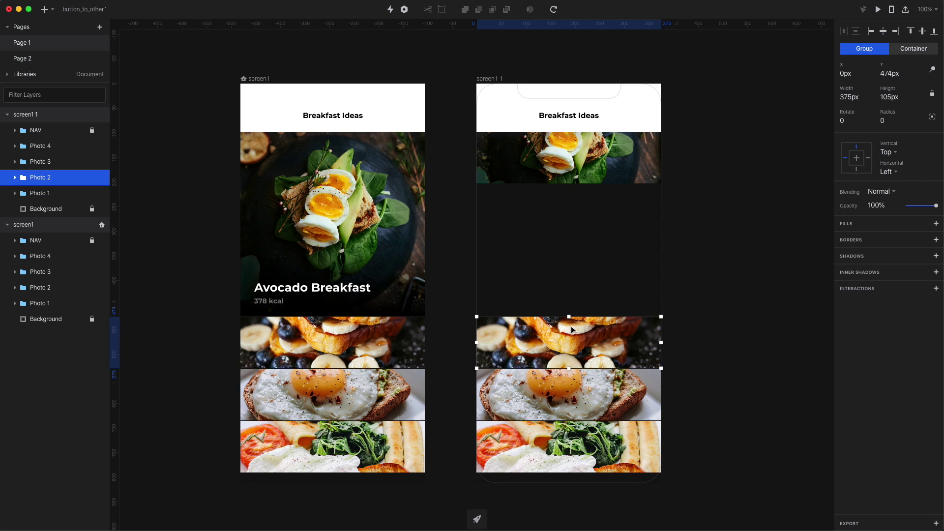
left_click_drag(574, 338, 576, 272)
left_click(15, 177)
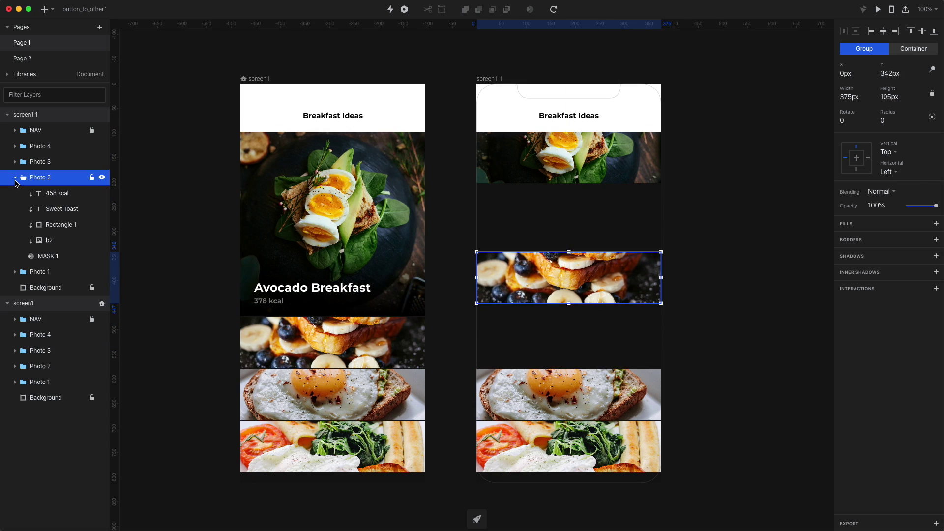
left_click(48, 256)
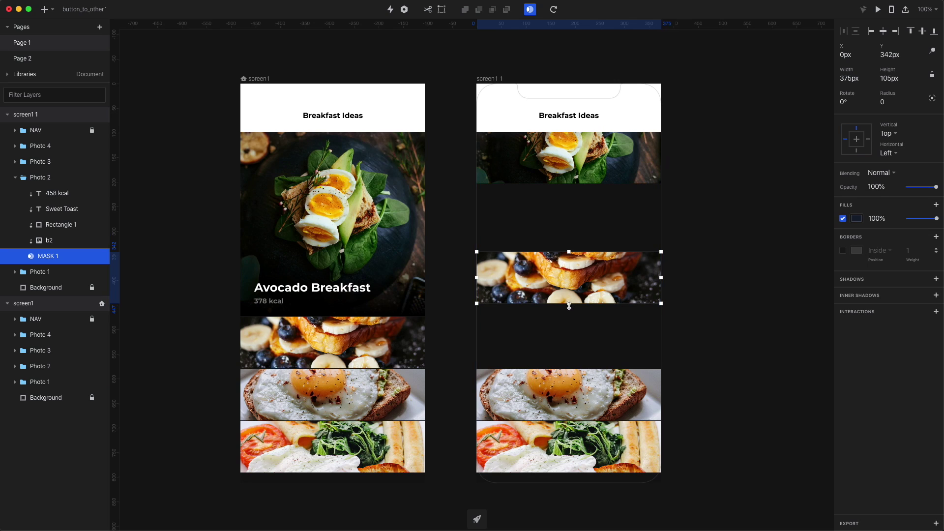
left_click_drag(569, 306, 572, 349)
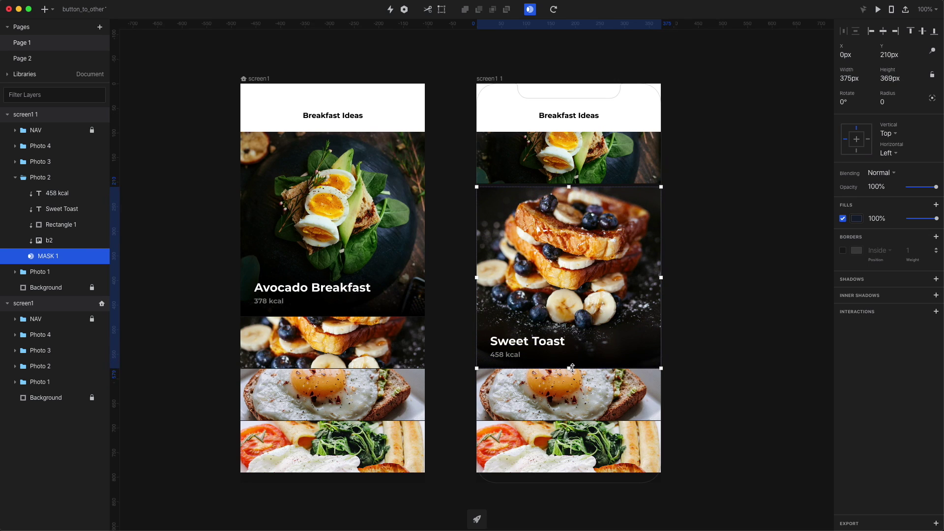
left_click_drag(572, 368, 572, 369)
Nudge the Sweet Toast card up against the avocado strip, and duplicate the screen, naming the two artboards "screen 2" and "screen 3"
key("Escape")
key("Up")
key("Up")
key("Up")
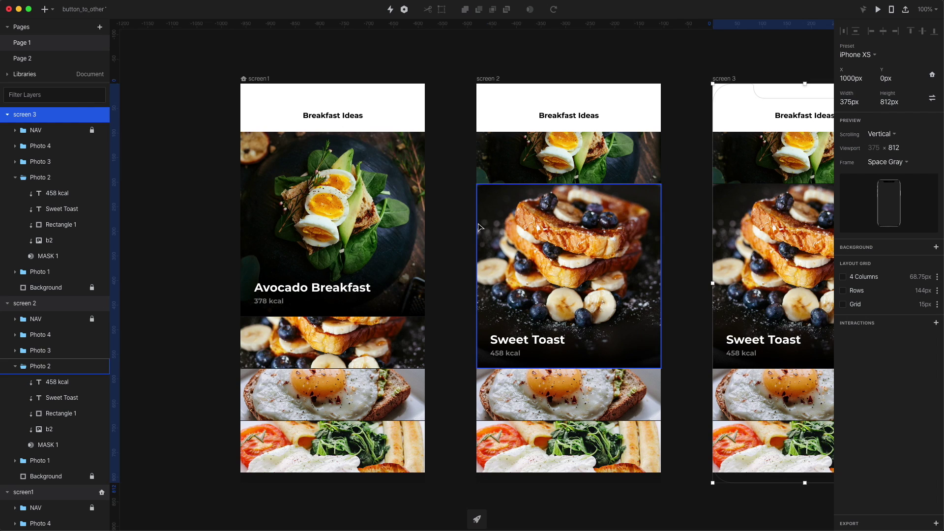
Shrink the Sweet Toast mask on screen 3 back to a strip and place it directly beneath the avocado strip
scroll(472, 253, "right", 6)
left_click(48, 256)
left_click_drag(529, 368, 530, 297)
key("Escape")
left_click_drag(522, 261, 526, 209)
Raise the egg strip on screen 3, stretch its mask to a 375 px high card, and position it at Y 309 px
left_click(539, 395)
left_click_drag(539, 395, 565, 331)
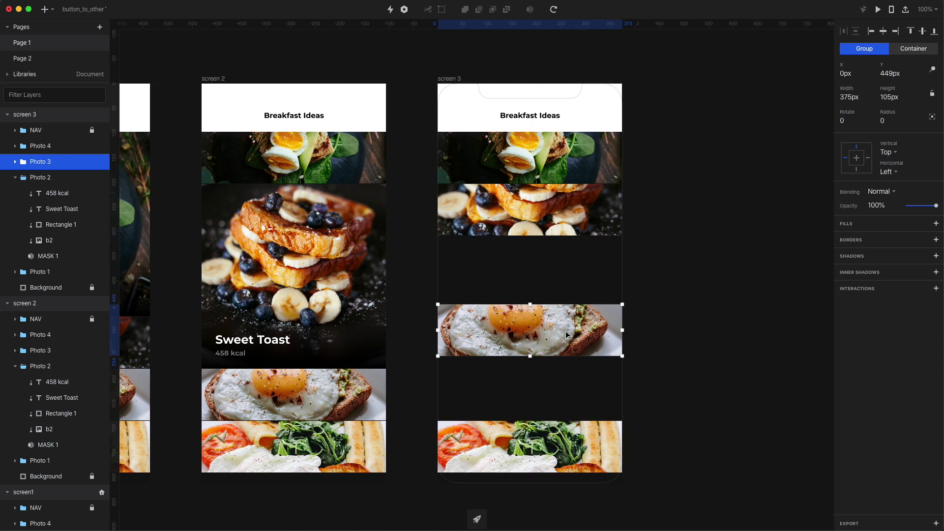
left_click_drag(530, 304, 540, 240)
left_click(655, 326)
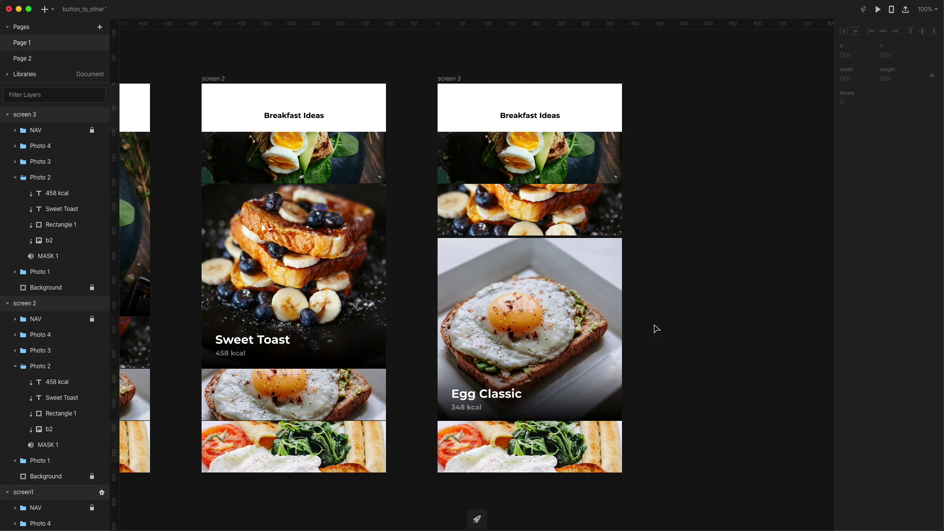
left_click(536, 323)
left_click_drag(535, 323, 536, 320)
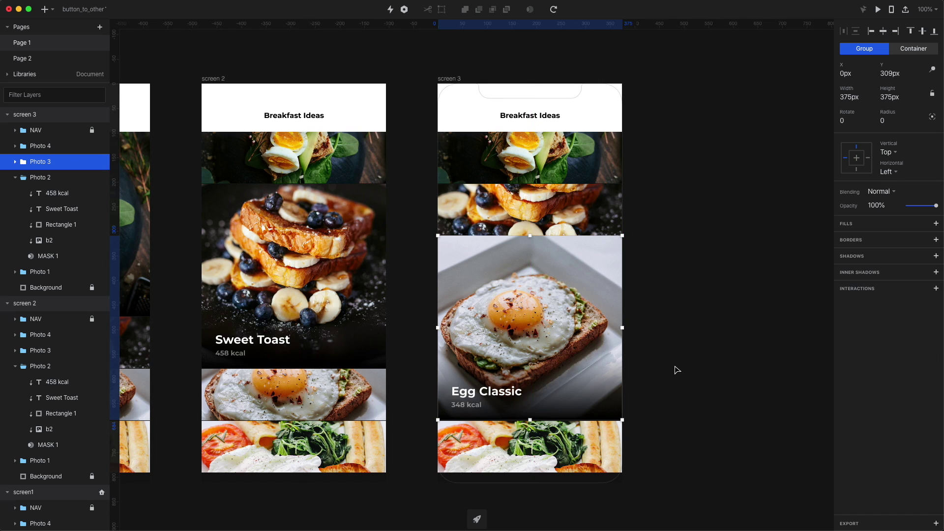
Nudge the Egg Classic card on screen 3 down to Y 310 px and duplicate the artboard
key("Down")
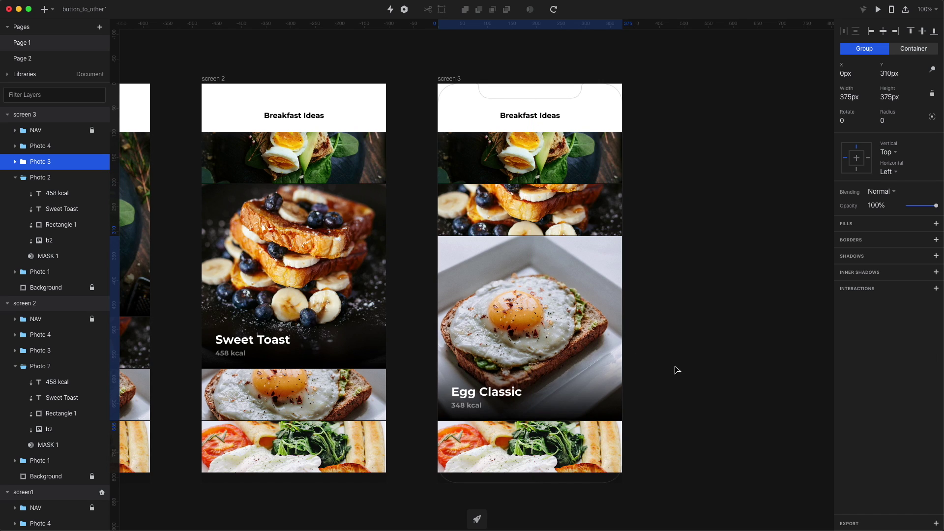
key("super+d")
scroll(499, 332, "right", 5)
Shrink the Egg Classic mask on screen 4 to a 107 px high strip and place it directly beneath the Sweet Toast strip
double_click(500, 333)
left_click(48, 240)
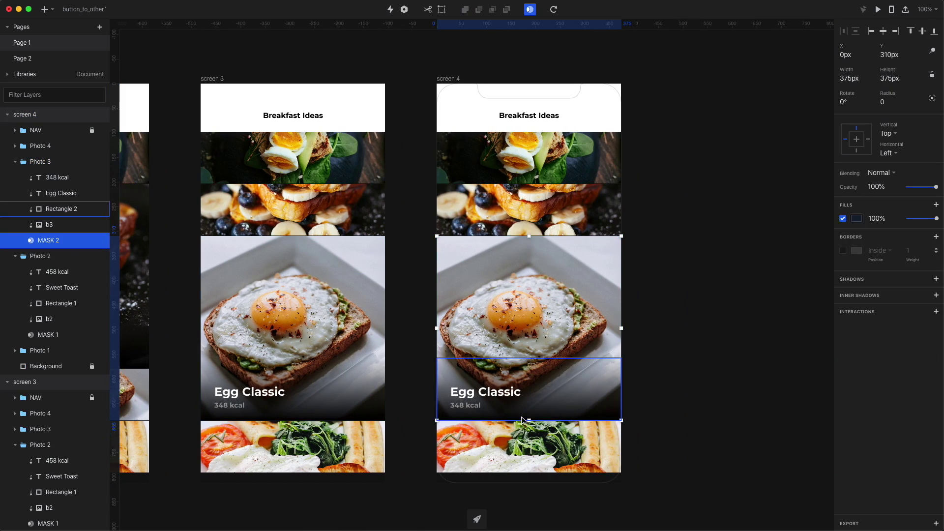
left_click_drag(529, 420, 531, 354)
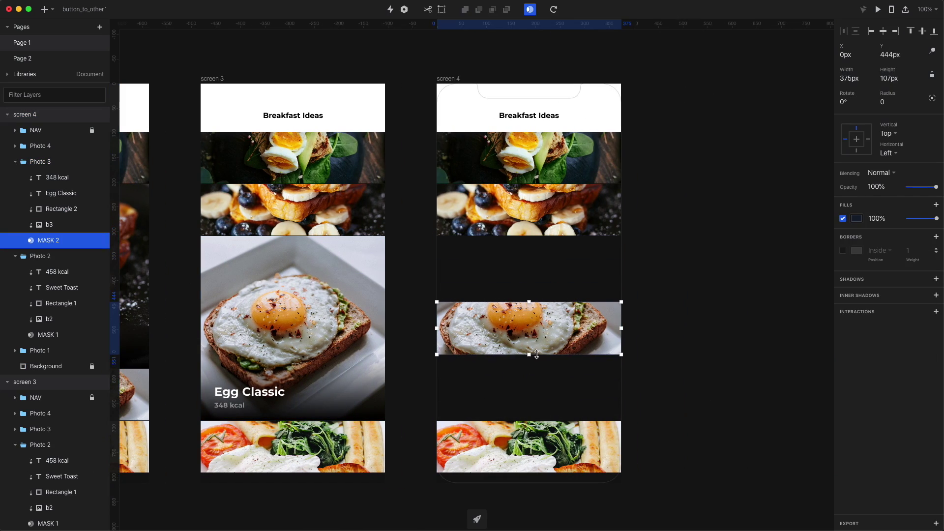
left_click(655, 326)
left_click_drag(588, 345, 588, 279)
Stretch the English Breakfast mask on screen 4 to 375 px high and move the card up against the egg strip
mouse_move(530, 458)
left_mouse_down()
mouse_move(531, 394)
mouse_move(528, 473)
left_mouse_up()
double_click(531, 394)
left_click(48, 224)
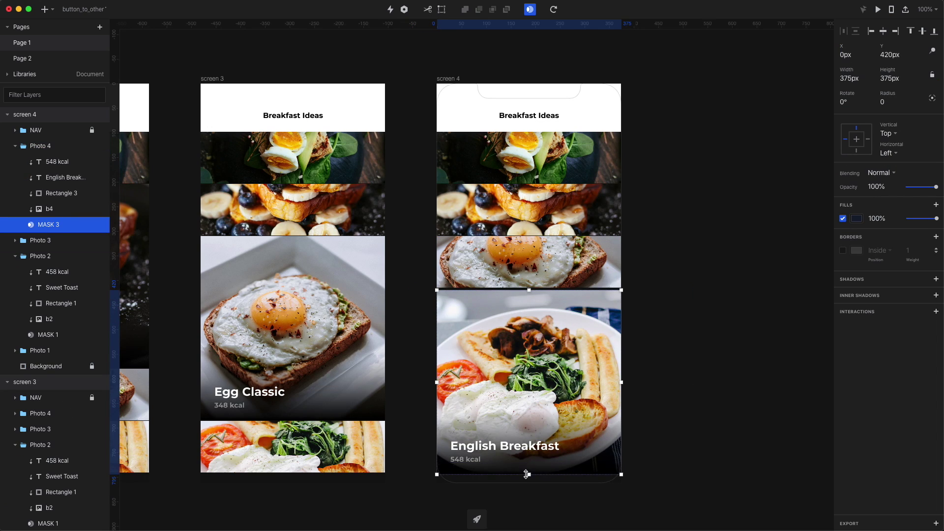
left_click(655, 359)
left_click_drag(583, 357, 583, 354)
left_click(698, 378)
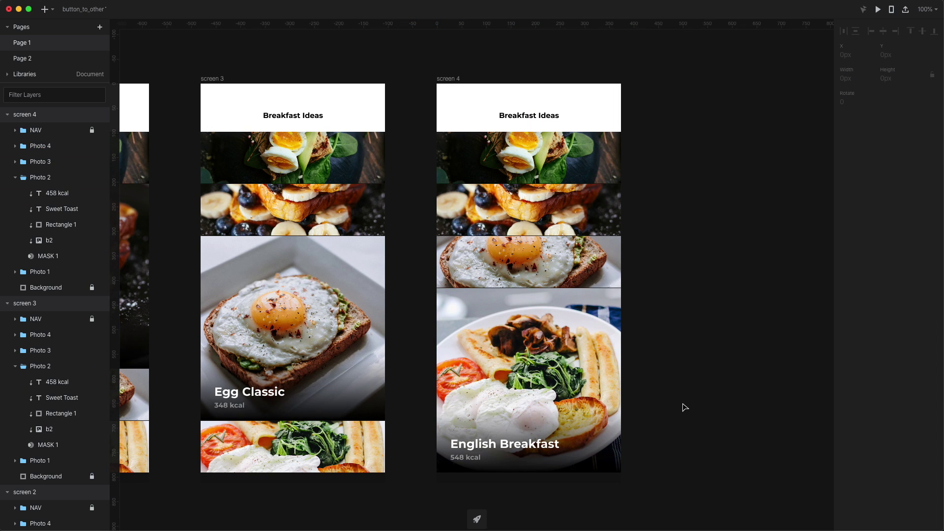
Set the photos in the three collapsed strips on screen1 to 50% opacity
scroll(682, 407, "left", 3)
key("super+1")
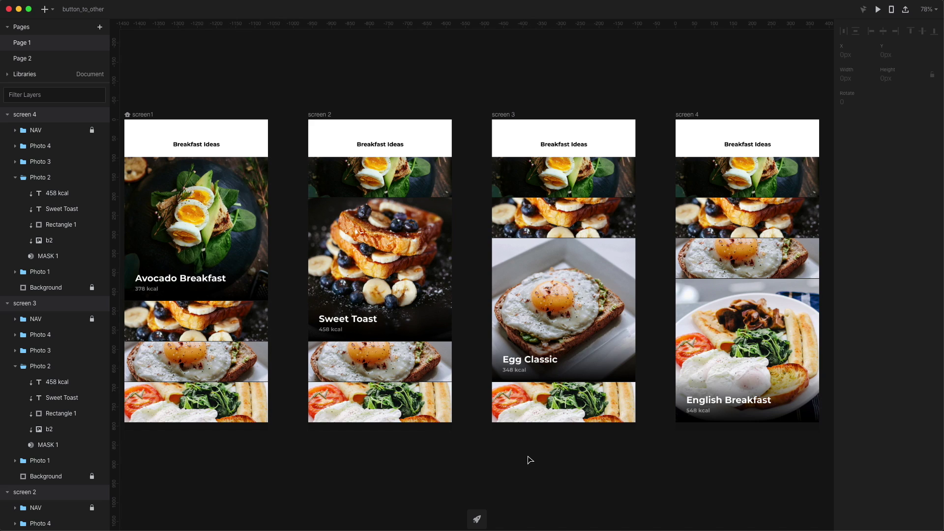
left_click(221, 320, "super")
key("5")
left_click(221, 362, "super")
key("5")
left_click(221, 402, "super")
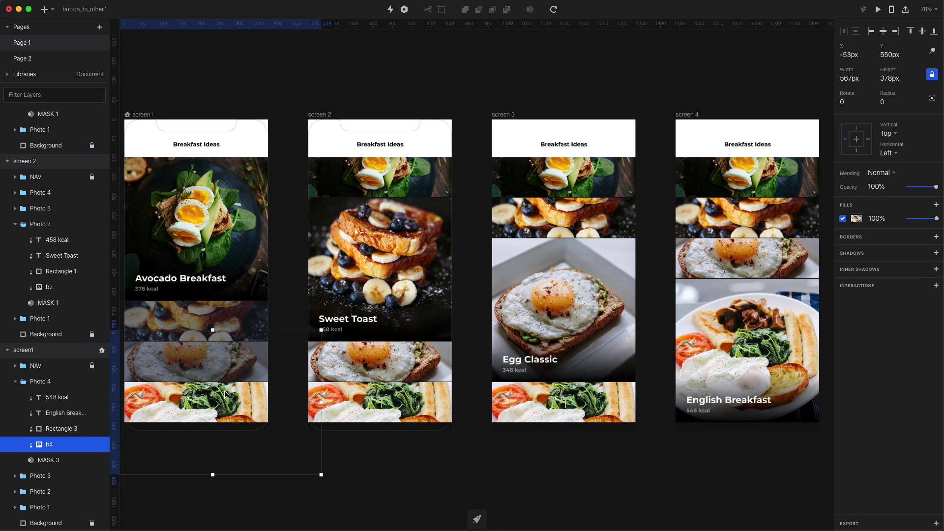
key("5")
Dim the English Breakfast, egg and avocado strip photos on screen 2 to 50% opacity
left_click(344, 391, "super")
key("5")
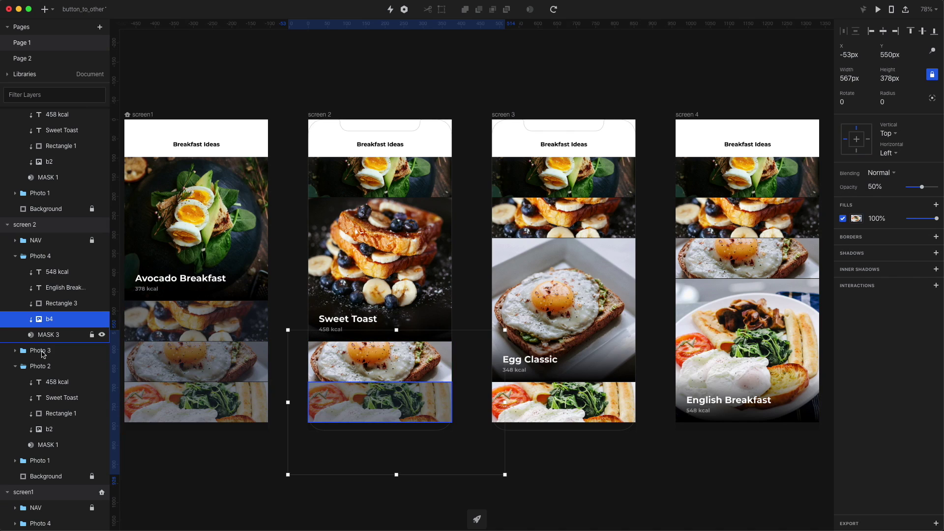
left_click(14, 351)
left_click(49, 334)
key("5")
left_click(375, 185, "super")
key("5")
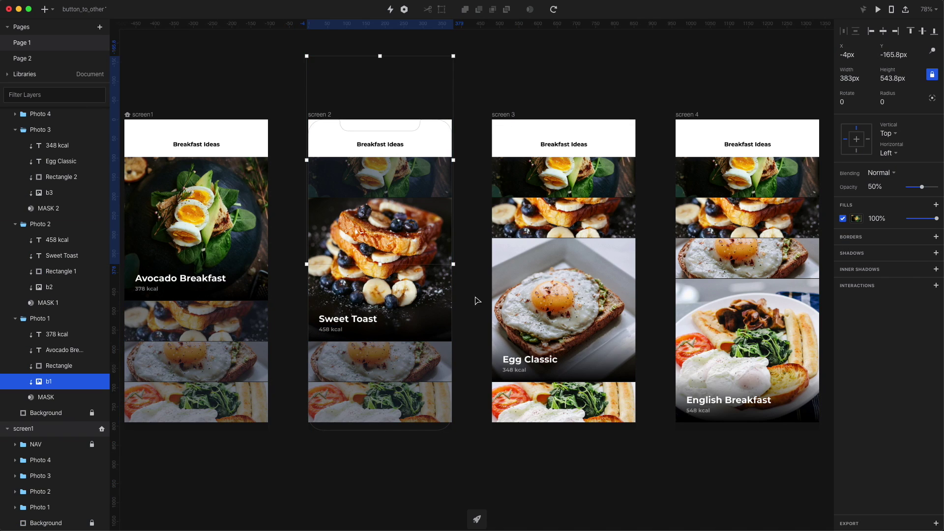
Dim the avocado, Sweet Toast and English Breakfast strip photos on screen 3 to 50% opacity
left_click(573, 183, "super")
key("5")
left_click(596, 225, "super")
key("5")
left_click(570, 396, "super")
key("5")
scroll(512, 445, "right", 5)
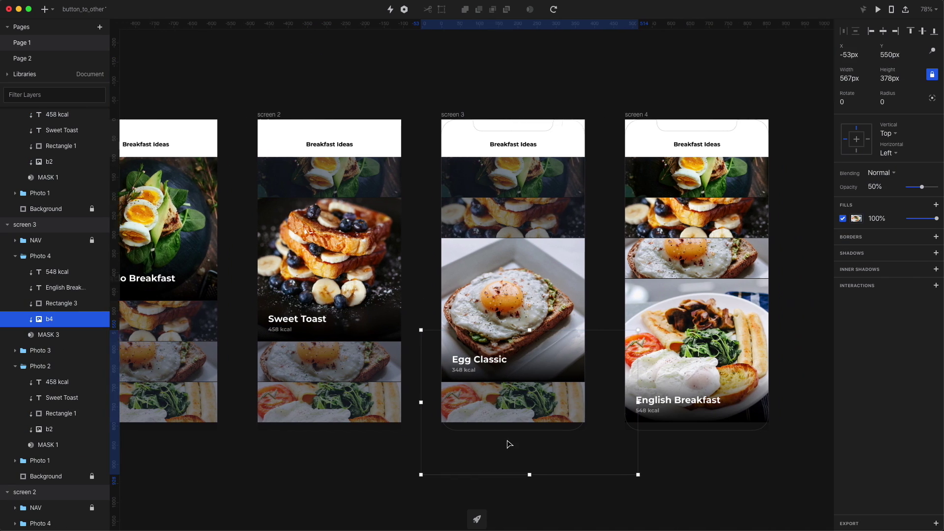
Dim the egg, avocado and Sweet Toast strip photos on screen 4 to 50% opacity
left_click(677, 257, "super")
key("5")
left_click(692, 186, "super")
key("5")
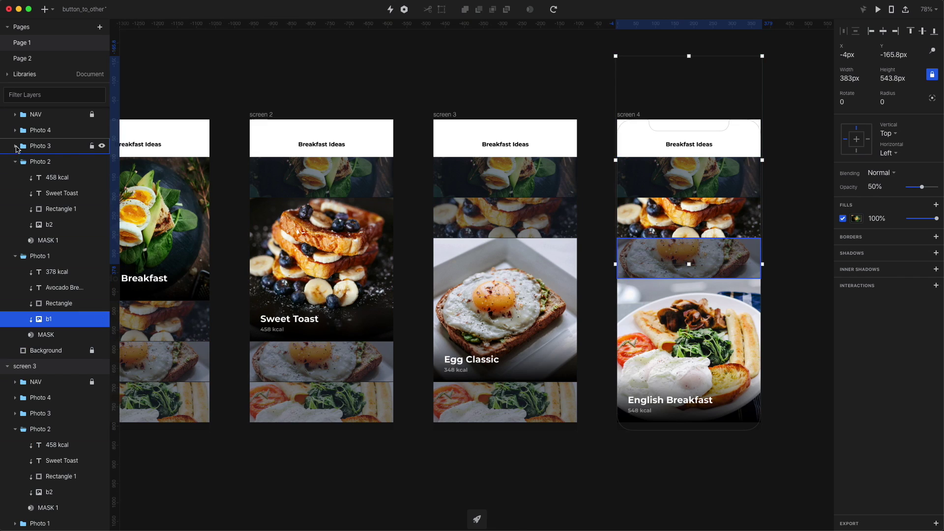
left_click(15, 146)
left_click(49, 209)
left_click(49, 303)
key("5")
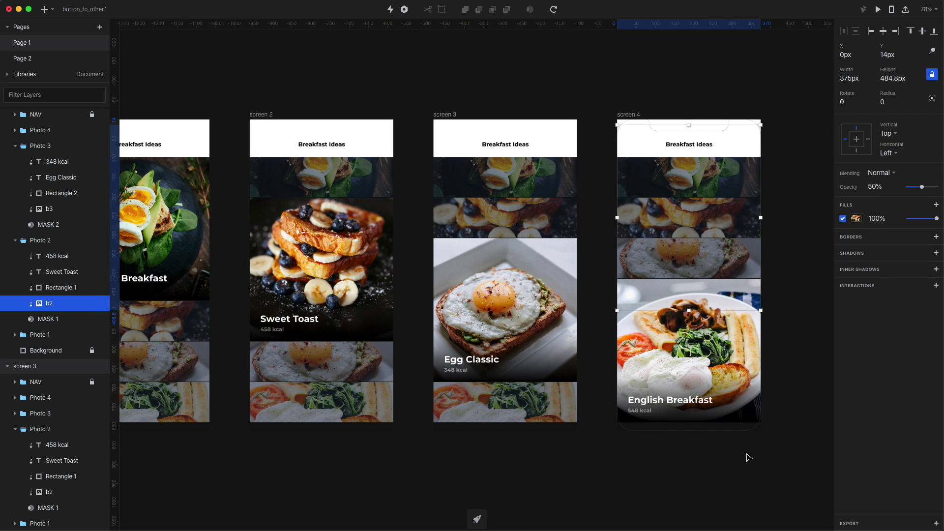
left_click(748, 457)
Enlarge the Sweet Toast photo on screen 2 to about 431 × 557 px and the Egg Classic photo on screen 3 to about 435 × 435 px
scroll(516, 435, "left", 5)
left_click(393, 294, "super")
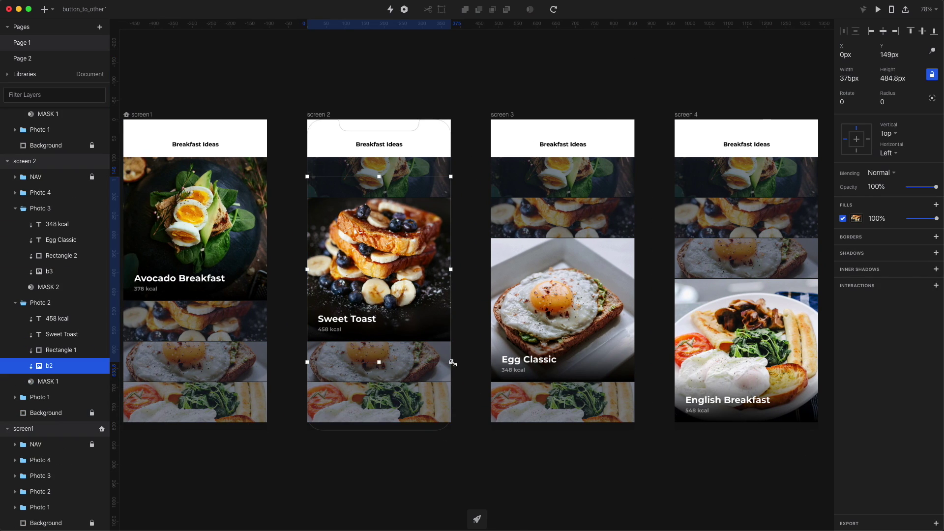
left_click_drag(452, 364, 463, 375)
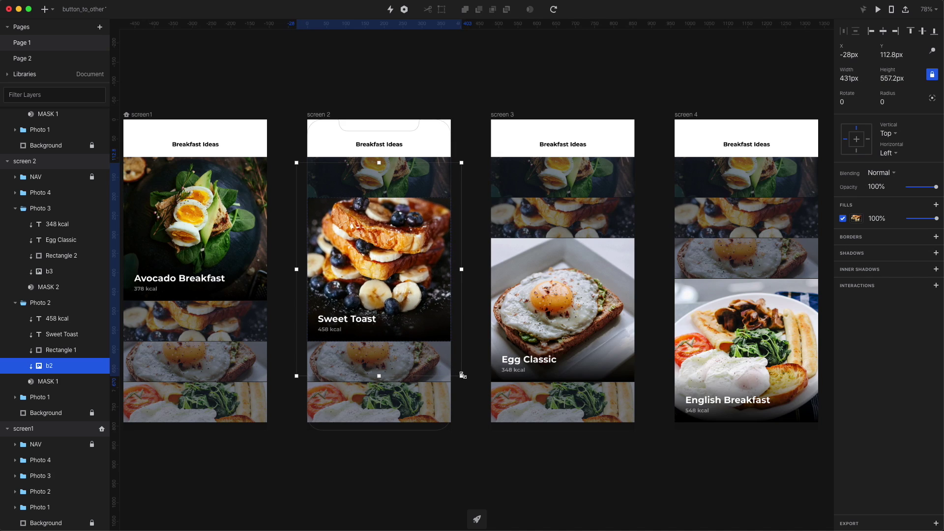
left_click(589, 299, "super")
left_click_drag(634, 382, 647, 383)
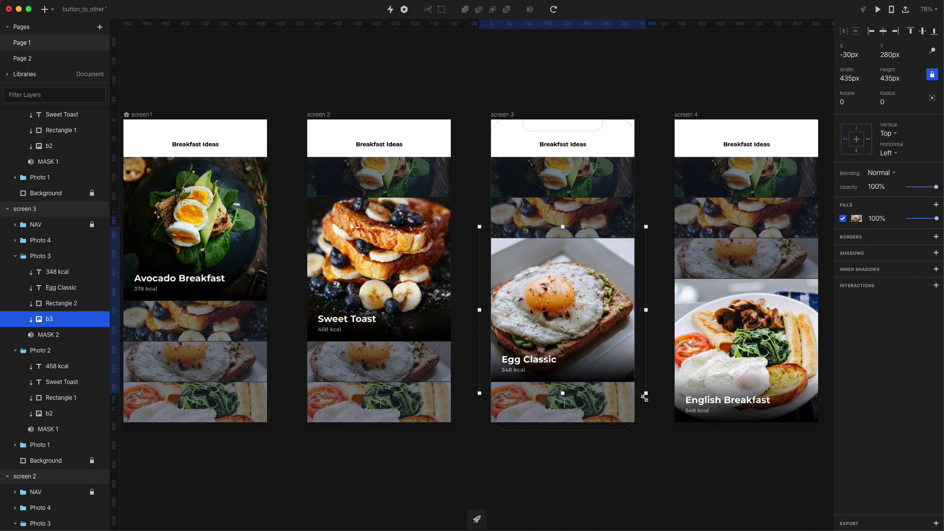
Enlarge the English Breakfast photo on screen 4 from its center to about 635 × 422 px
scroll(584, 344, "right", 6)
left_click(586, 357, "super")
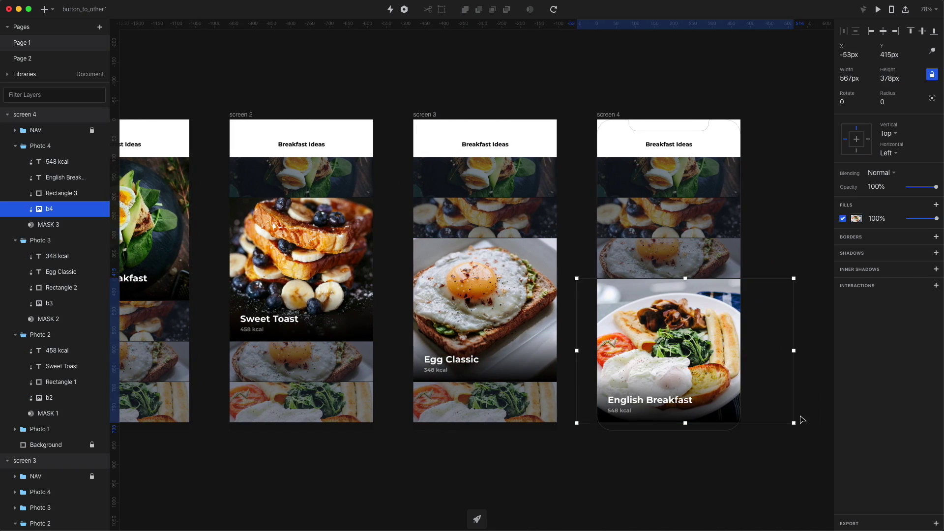
left_click_drag(799, 419, 803, 434)
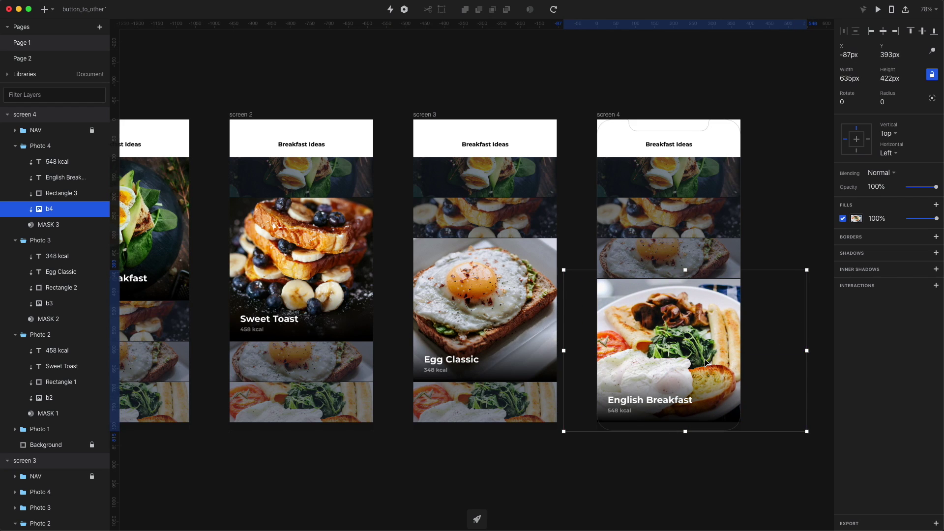
Rescale the Avocado Breakfast photo inside its card on screen1
scroll(704, 359, "left", 10)
left_click(632, 172, "super")
left_click(319, 91)
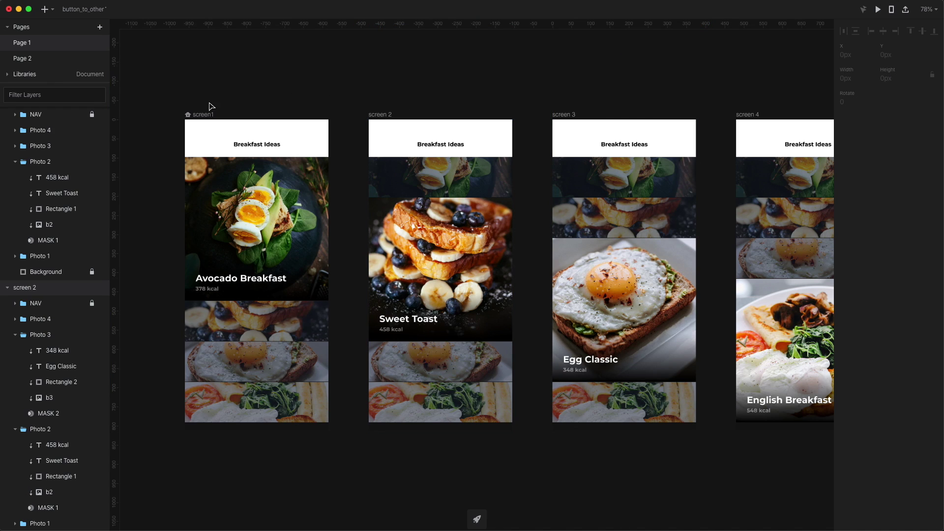
Add a click interaction to the Sweet Toast strip on screen1 that navigates to screen 2 with a Motion transition
scroll(206, 118, "right", 4)
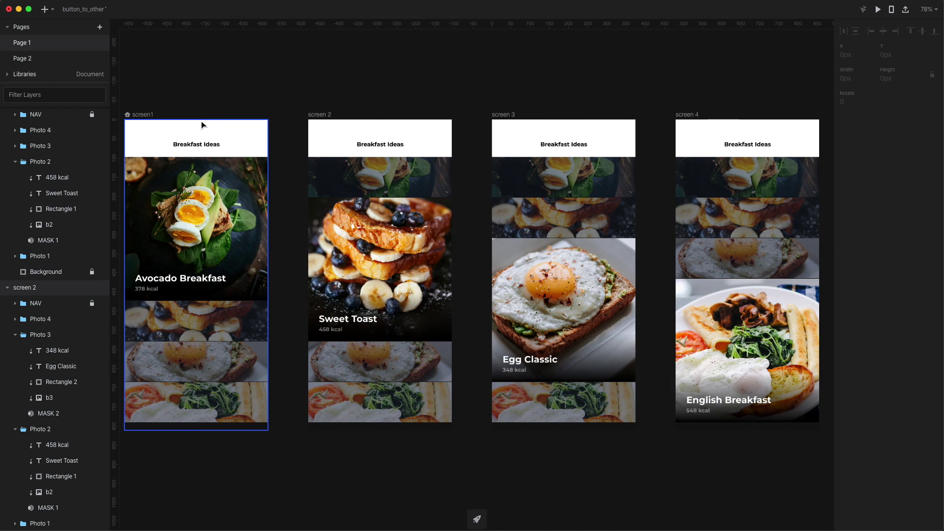
left_click(203, 320)
left_click(935, 289)
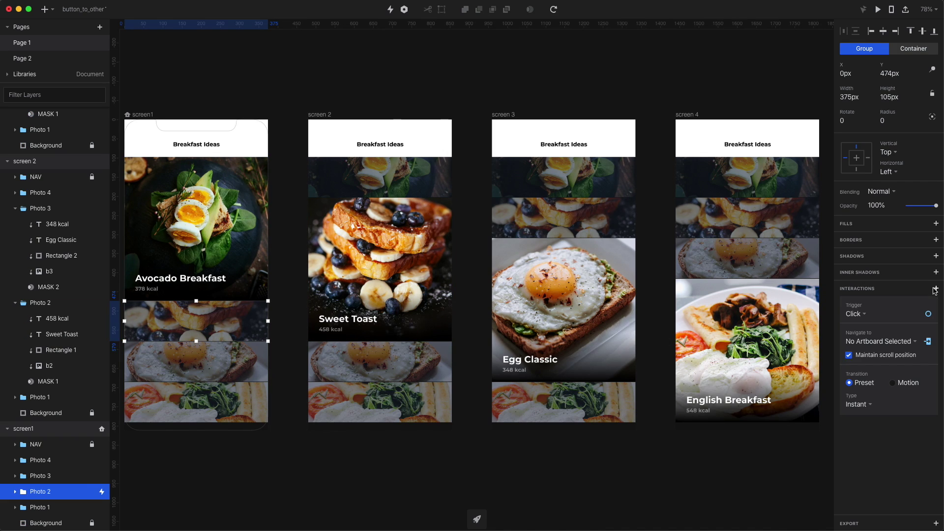
left_click(882, 342)
left_click(866, 358)
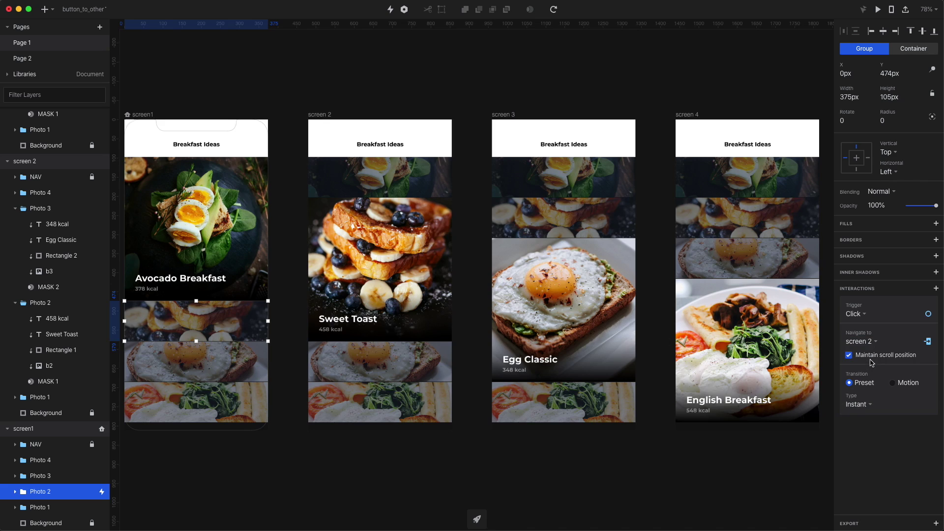
left_click(893, 382)
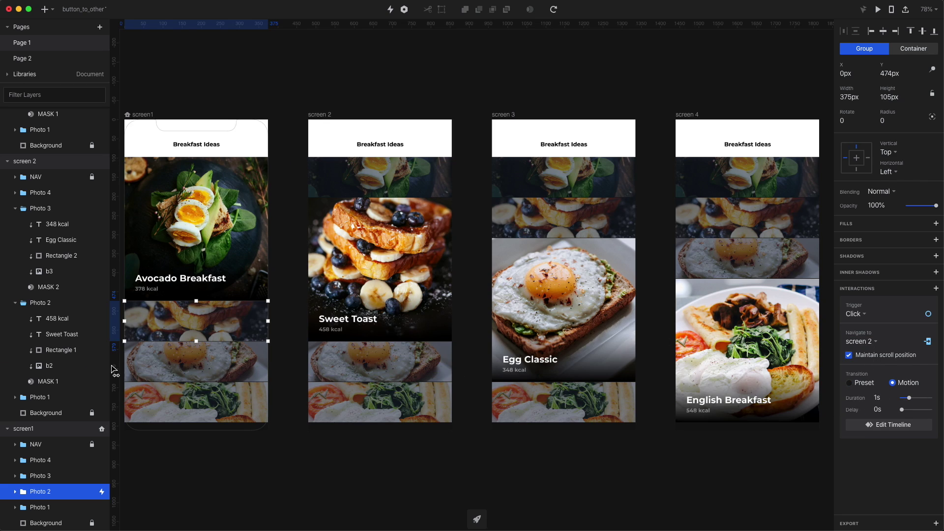
Link the egg strip on screen1 to screen 3 with a click-triggered Motion transition
left_click(163, 371)
left_click(934, 289)
left_click(884, 343)
left_click(875, 373)
left_click(893, 383)
left_click(880, 399)
Link the English Breakfast strip on screen1 to screen 4 with a click-triggered Motion transition
left_click(195, 402)
left_click(936, 288)
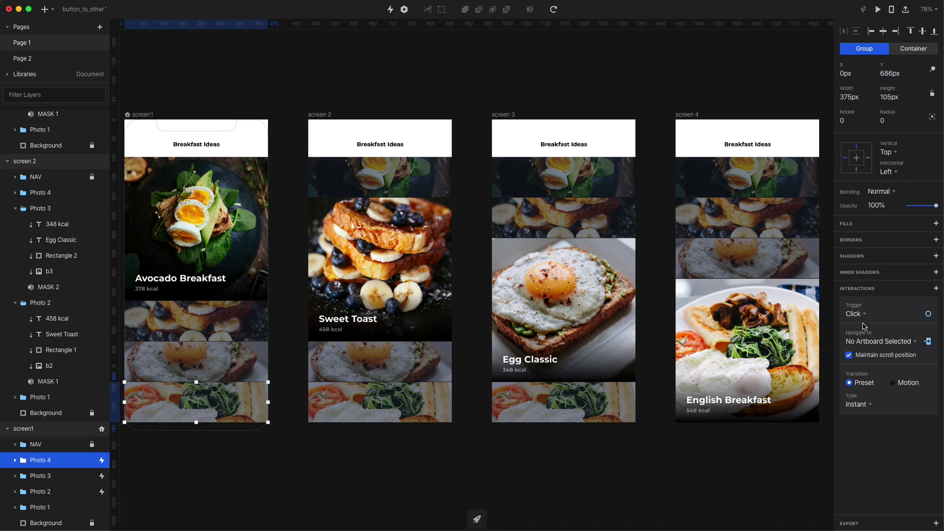
left_click(892, 382)
left_click(865, 341)
left_click(876, 385)
On screen 2, link the avocado strip to screen1 and the egg strip to screen 3 with a Motion transition
left_click(380, 177)
left_click(936, 288)
left_click(865, 342)
left_click(363, 357)
left_click(936, 288)
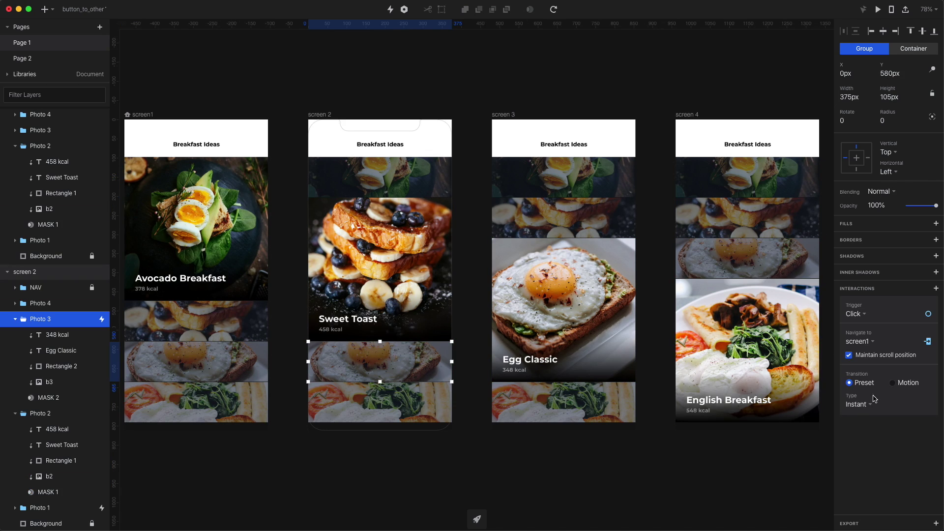
left_click(892, 382)
left_click(865, 341)
left_click(872, 343)
Add click interactions with Motion transitions to the English Breakfast strips on screen 2 and screen 3
left_click(380, 401)
left_click(935, 288)
left_click(893, 382)
left_click(875, 371)
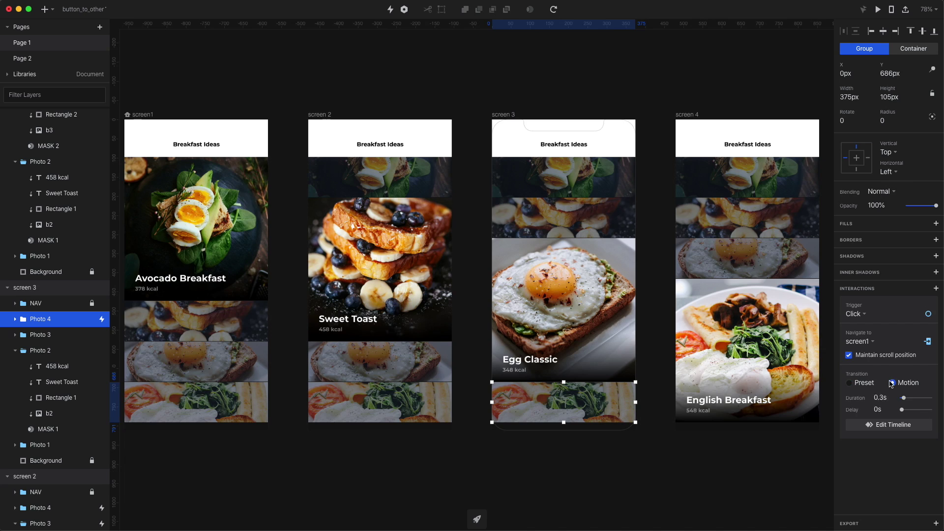
On screen 3, add a Motion click interaction to the Sweet Toast strip and link the avocado strip to screen1
left_click(606, 220)
left_click(935, 288)
left_click(892, 383)
left_click(563, 177)
left_click(935, 288)
left_click(865, 341)
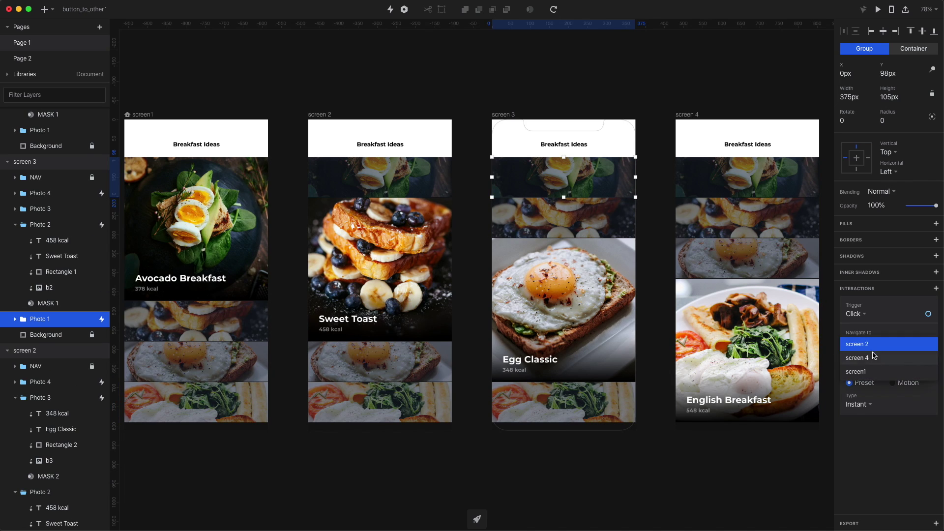
left_click(875, 371)
On screen 4, add a Motion click interaction to the avocado strip and link the Sweet Toast strip to screen 2 with Motion
left_click(747, 177)
left_click(935, 288)
left_click(893, 382)
left_click(747, 217)
left_click(936, 288)
left_click(893, 382)
left_click(865, 341)
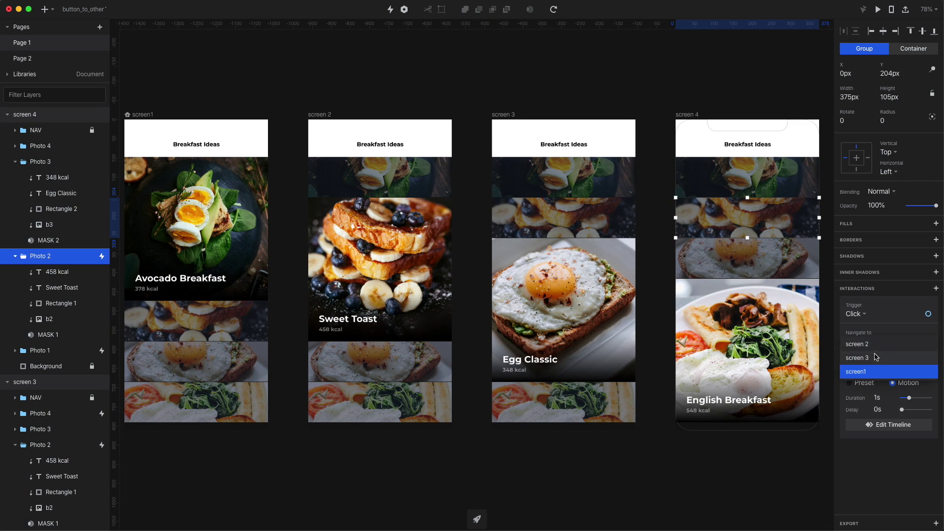
left_click(872, 344)
Add a click interaction with a target artboard to the egg strip on screen 4
left_click(747, 258)
left_click(872, 345)
left_click(516, 480)
Preview the prototype and switch between the dish cards to check the expanding and collapsing transitions
left_click(477, 518)
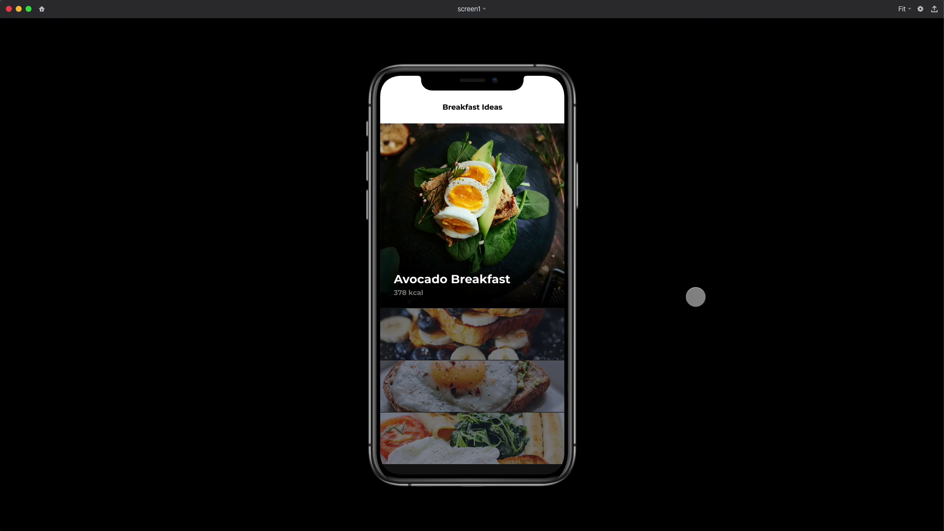
left_click(478, 333)
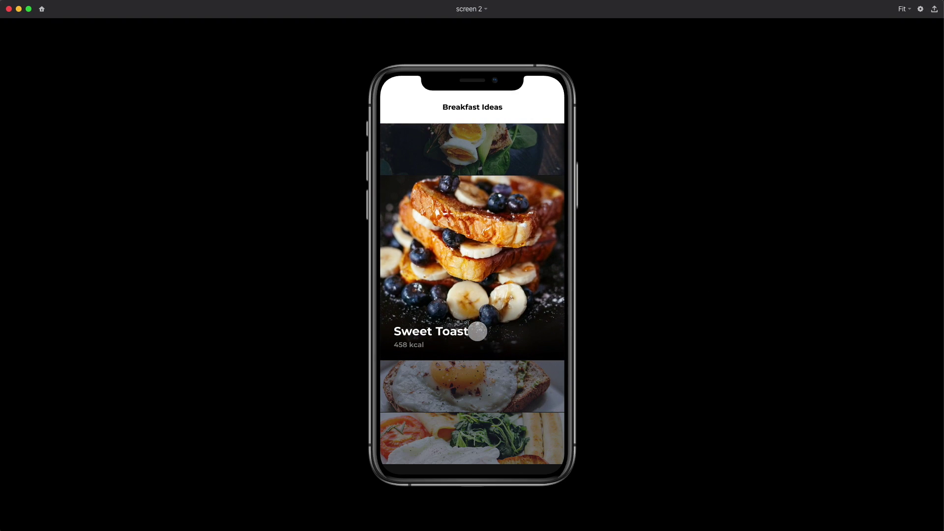
left_click(484, 388)
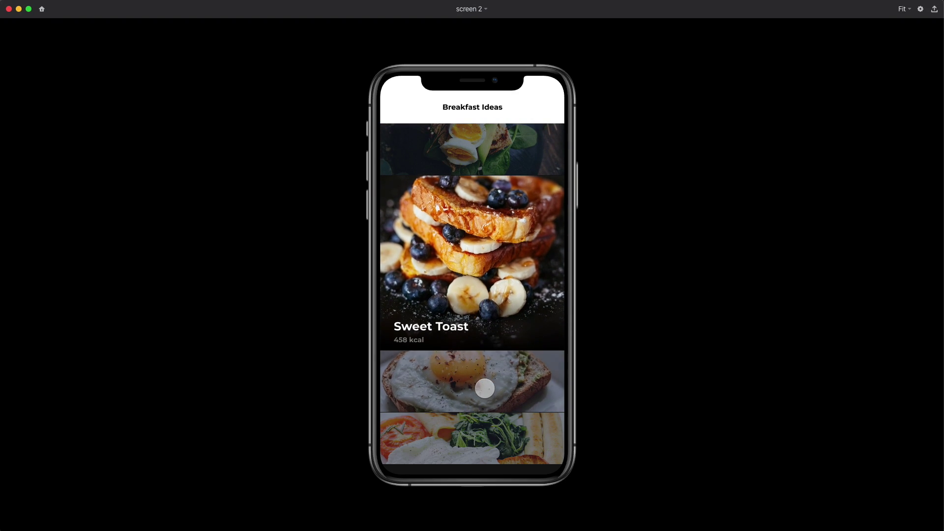
left_click(478, 431)
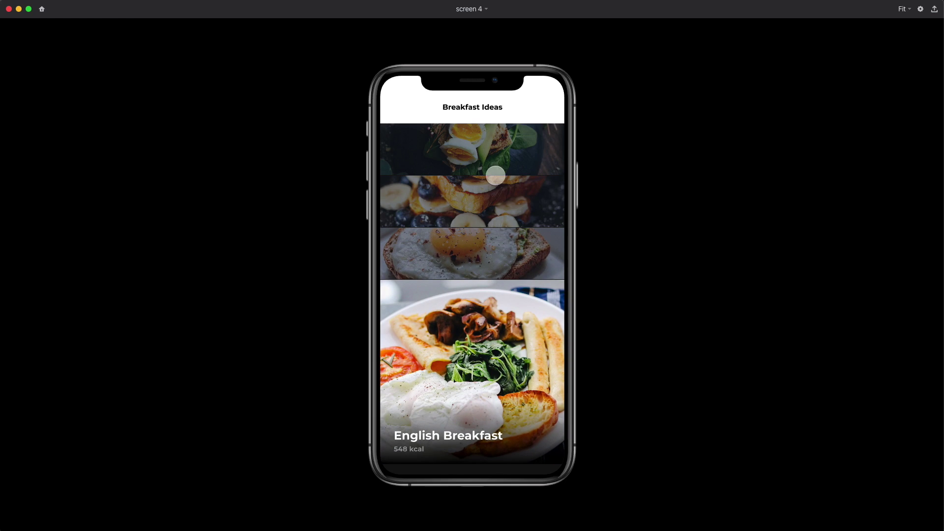
left_click(493, 190)
left_click(488, 151)
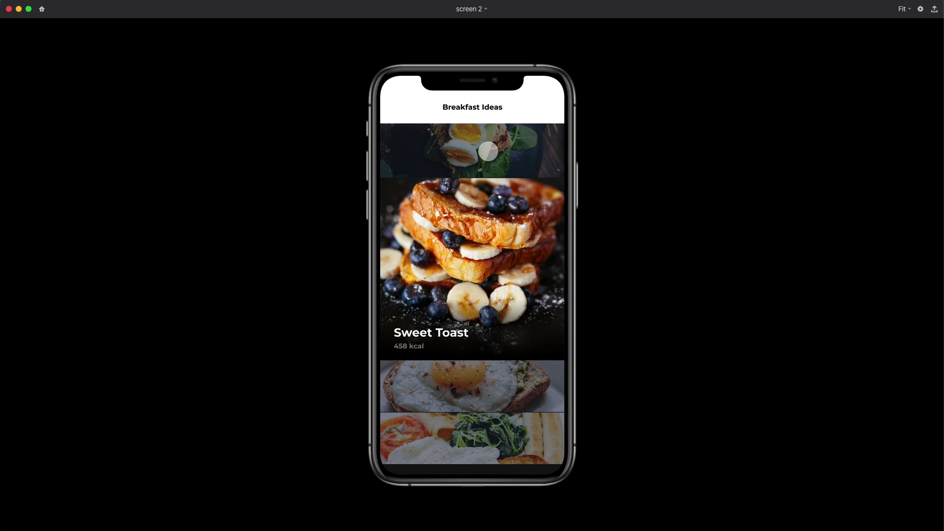
left_click(491, 396)
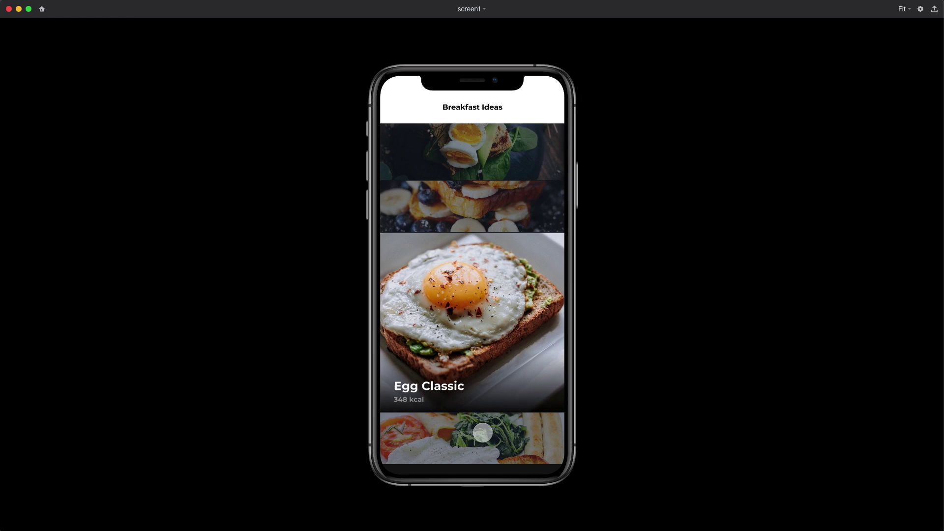
left_click(480, 443)
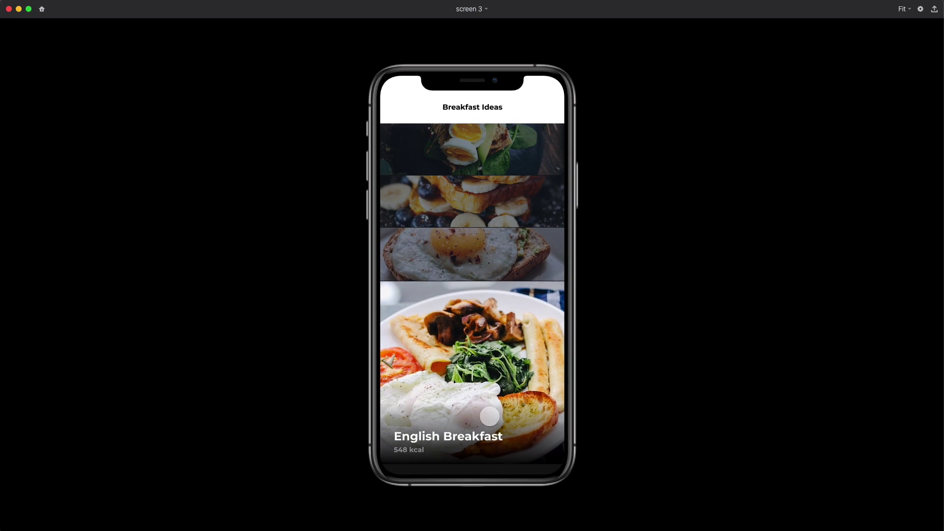
left_click(517, 154)
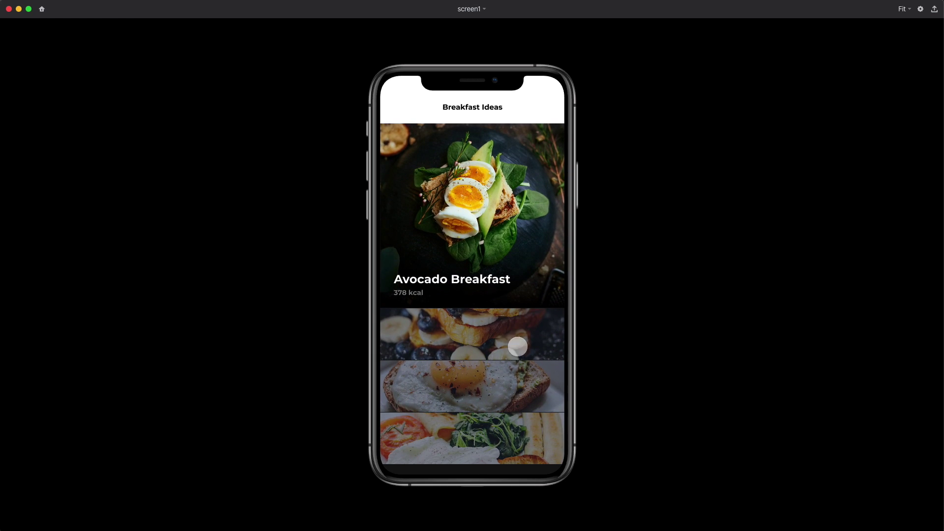
Test the links between all four screens in the preview by expanding the Sweet Toast, English Breakfast, Egg Classic and Avocado Breakfast cards
left_click(515, 377)
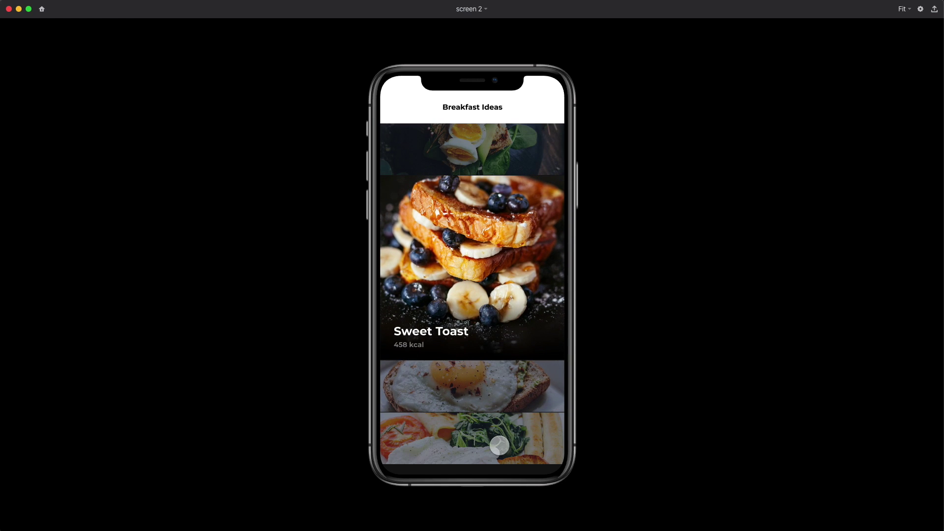
left_click(499, 444)
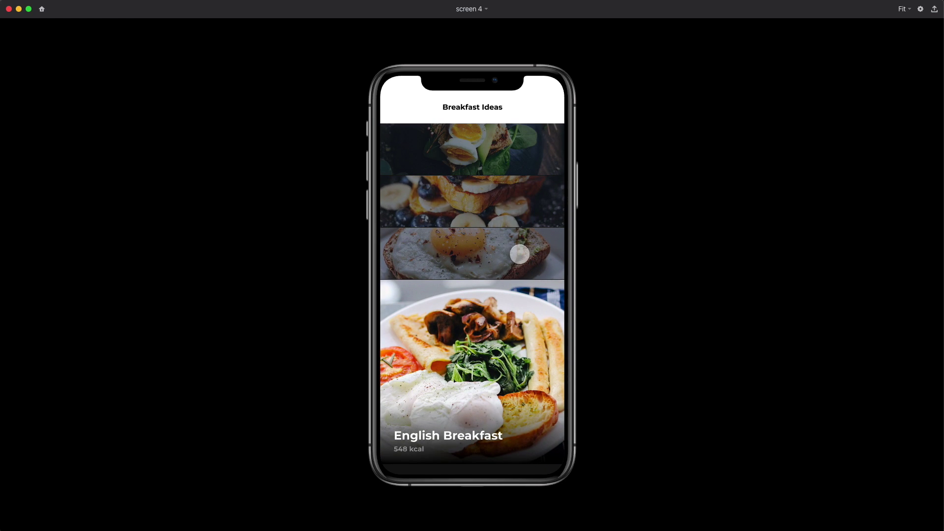
left_click(519, 254)
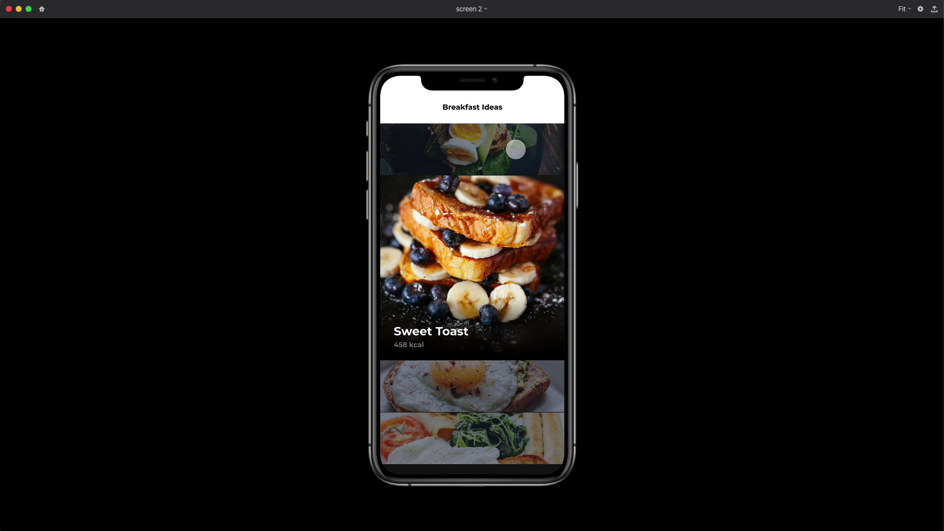
left_click(516, 149)
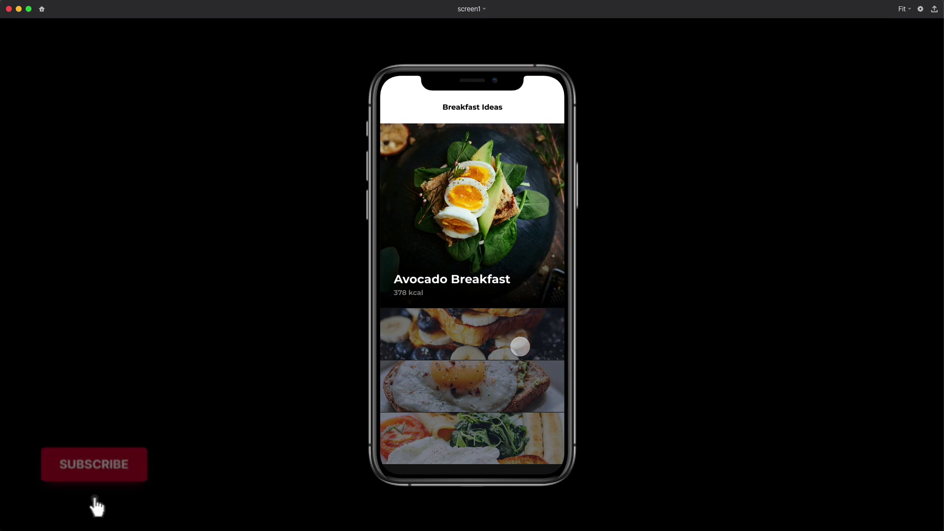
left_click(520, 347)
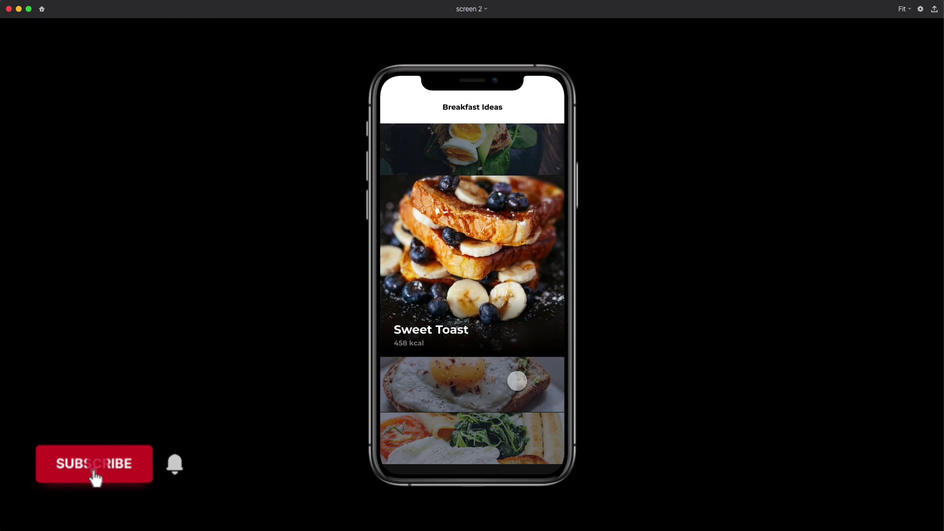
left_click(517, 381)
left_click(516, 432)
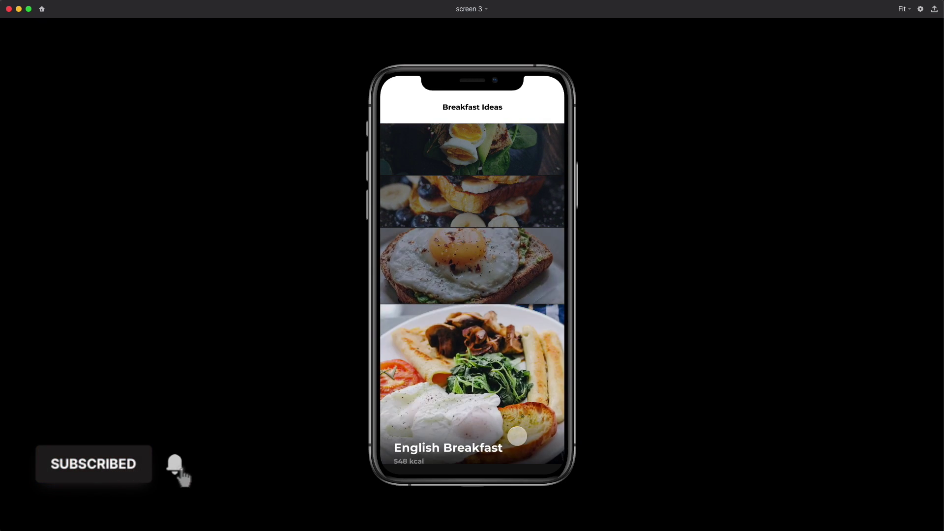
left_click(536, 254)
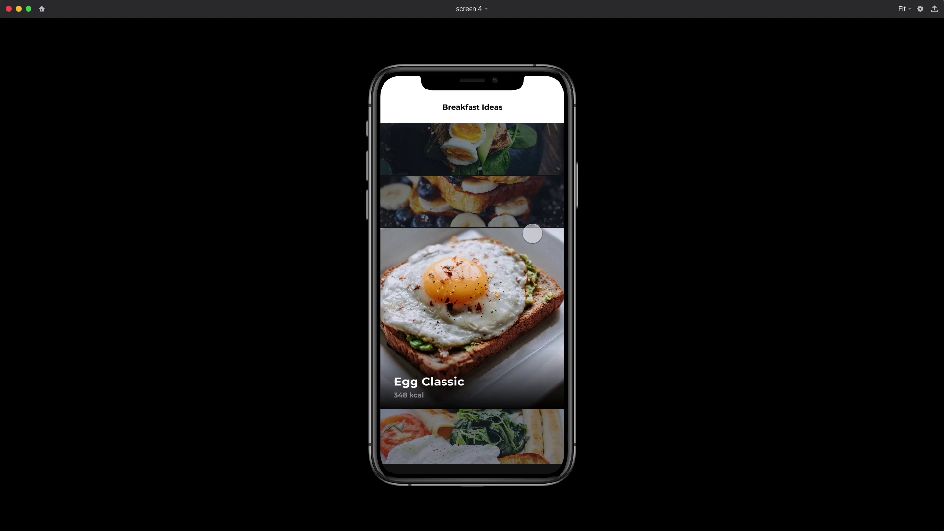
left_click(524, 200)
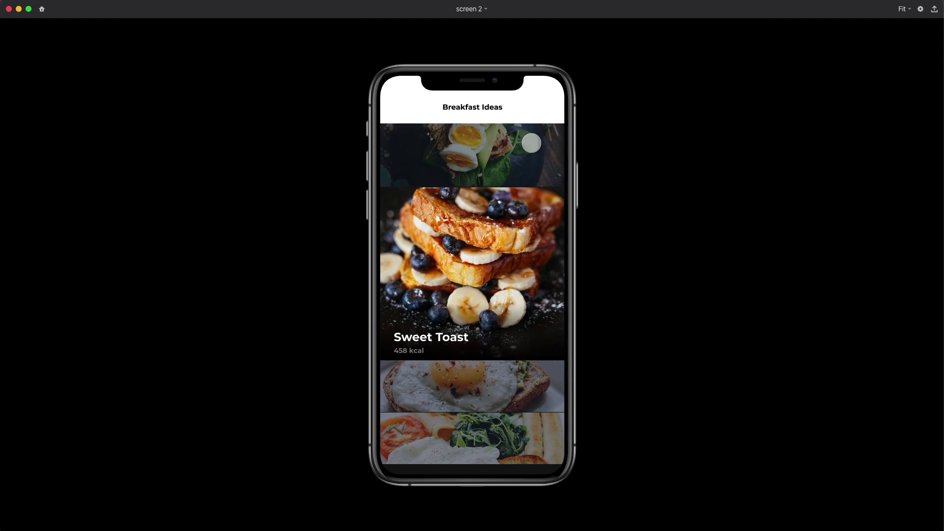